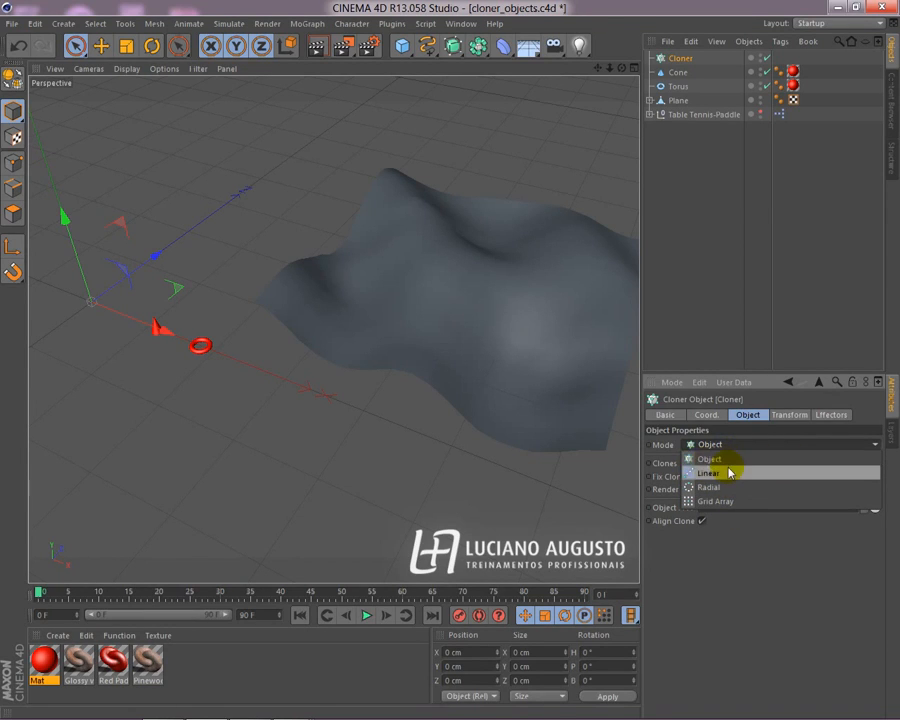
Step: Set the Cloner's mode to Object and select the wavy plane
click(735, 461)
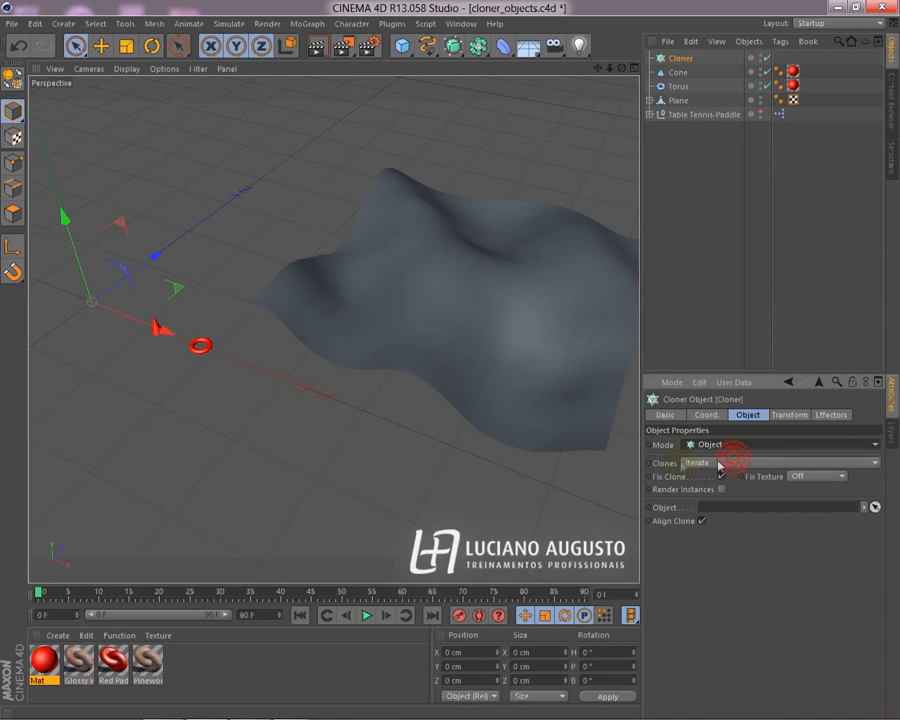
alt+drag(140, 362, 230, 366)
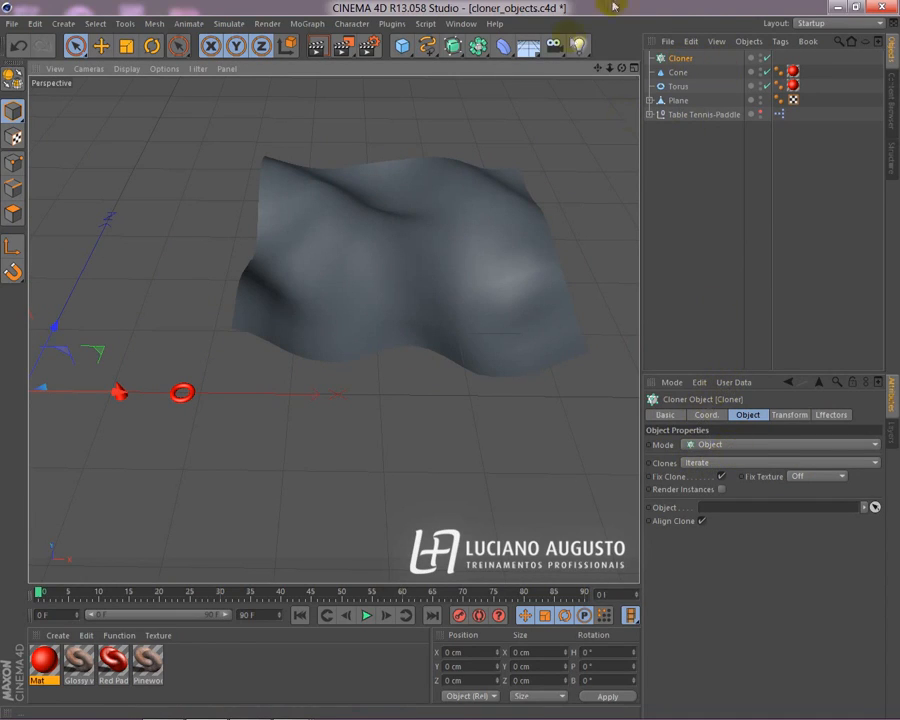
alt+drag(263, 426, 361, 323)
click(409, 288)
alt+drag(361, 382, 196, 420)
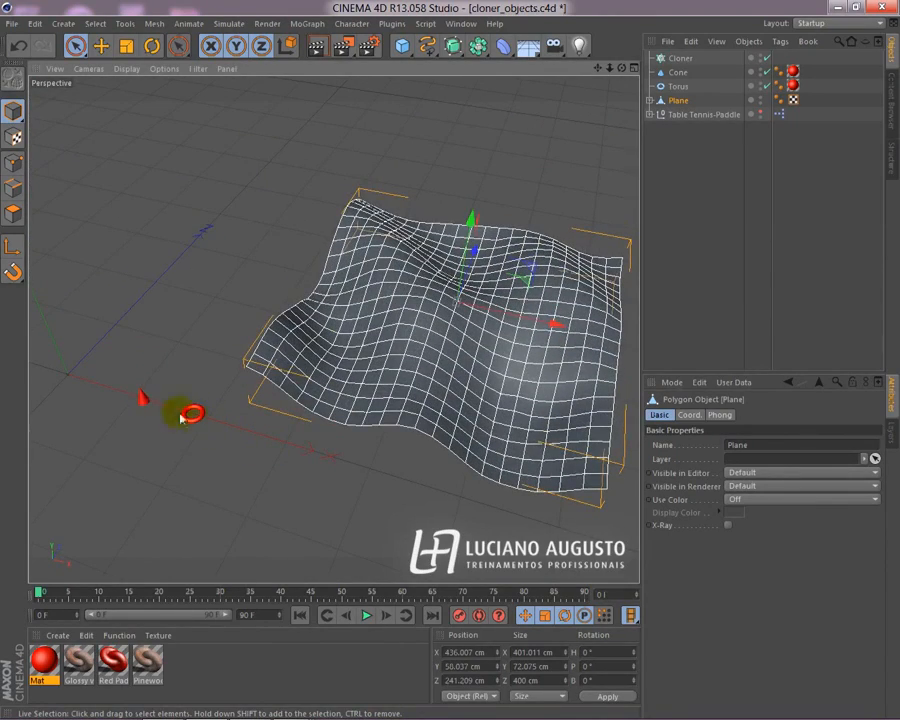
Step: Make the Cone a child of the Cloner and select the Cloner
click(140, 399)
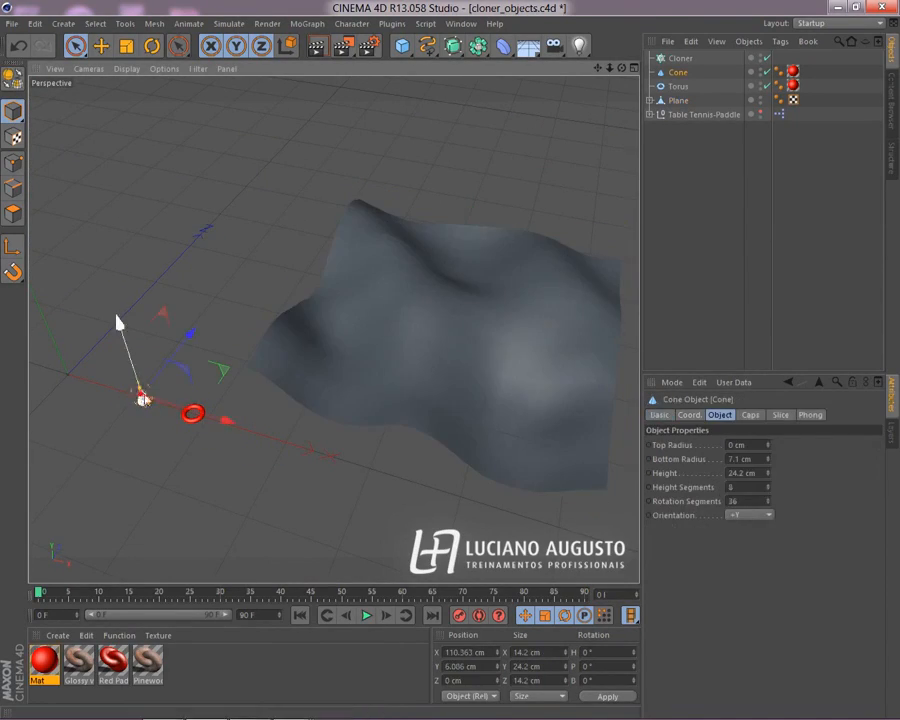
drag(679, 77, 683, 58)
click(685, 60)
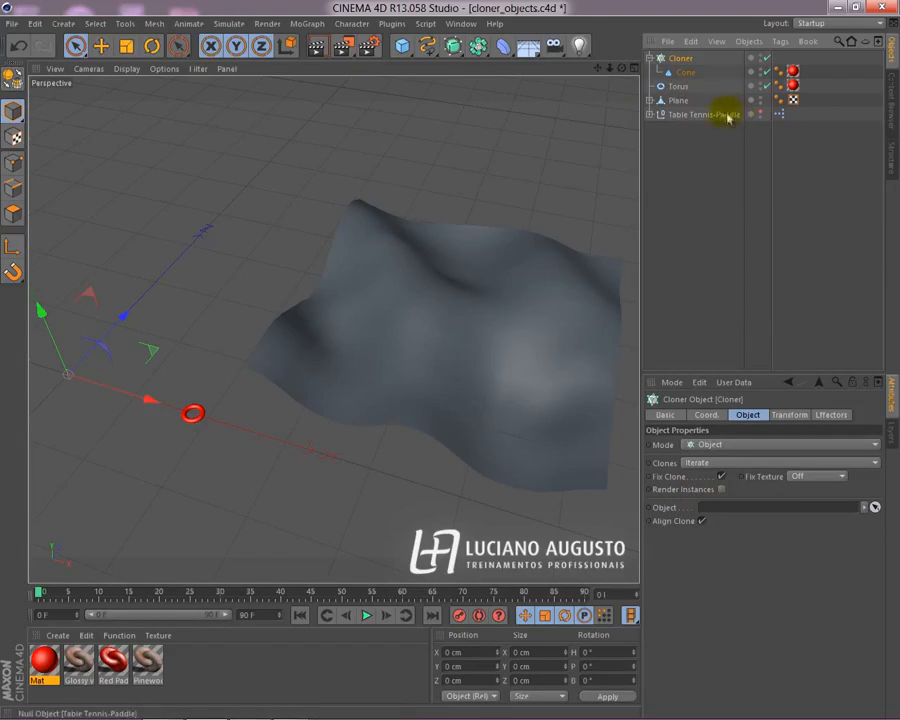
Step: Assign the Plane as the Cloner's target object
click(676, 102)
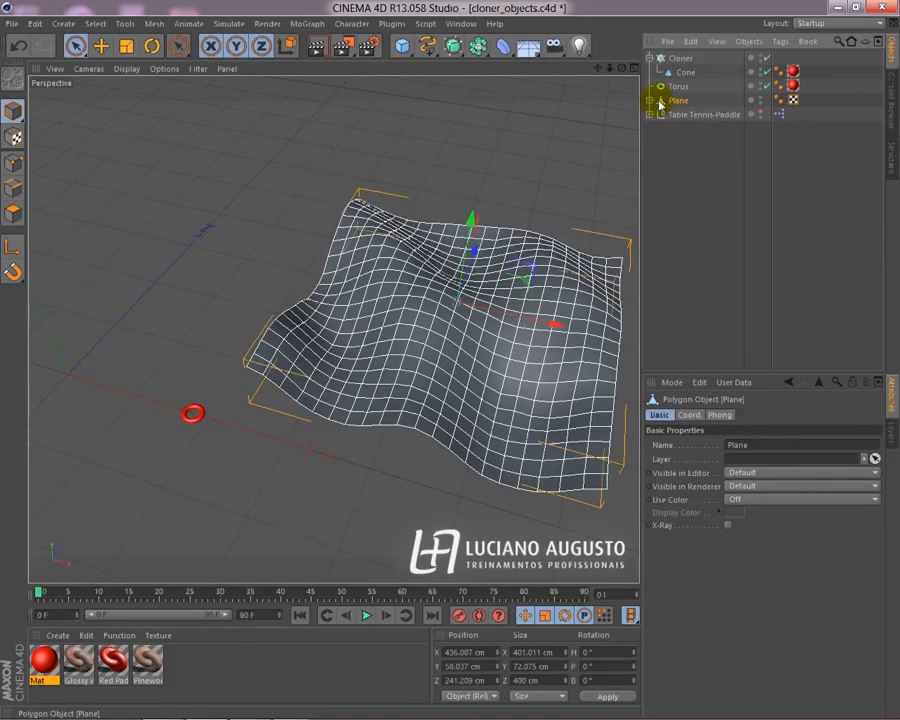
click(673, 57)
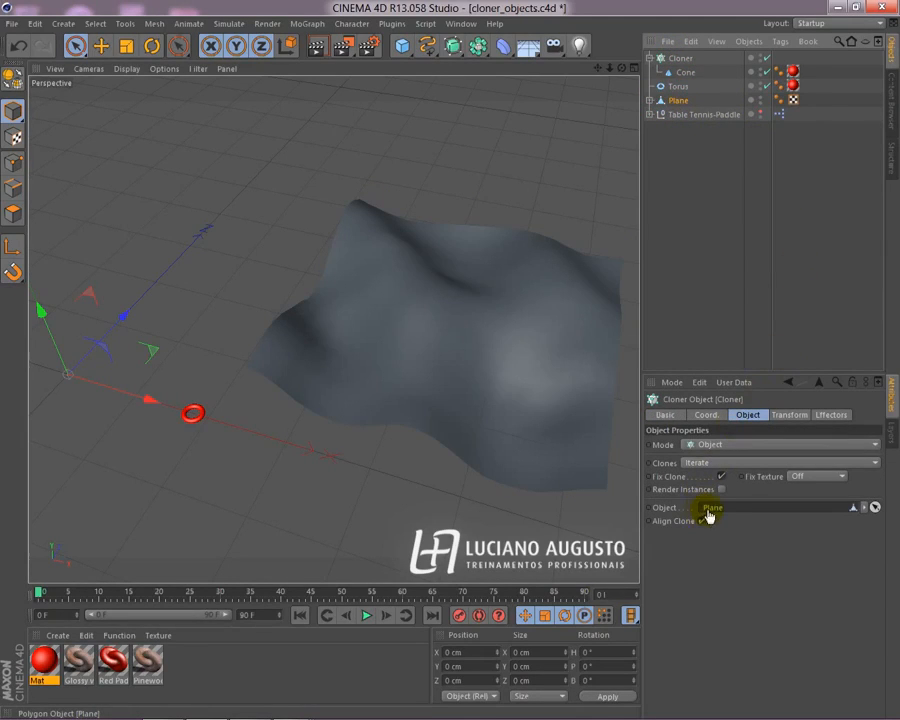
drag(707, 516, 710, 508)
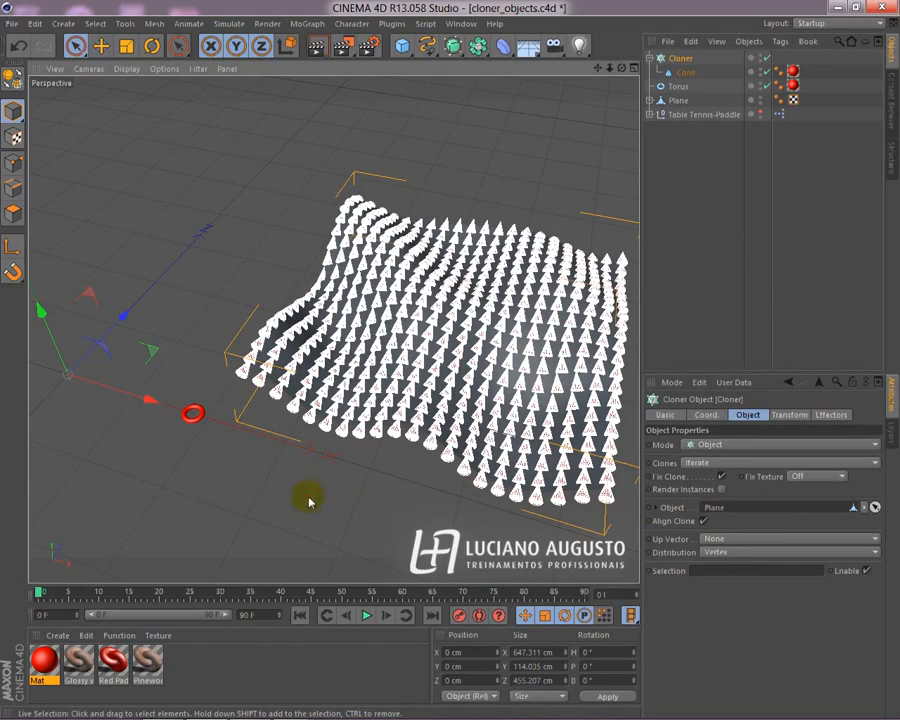
Step: Examine from several angles how the cloned cones are placed and aligned on the plane
click(310, 502)
alt+drag(347, 498, 426, 520)
alt+right_drag(426, 520, 518, 506)
alt+drag(361, 479, 350, 300)
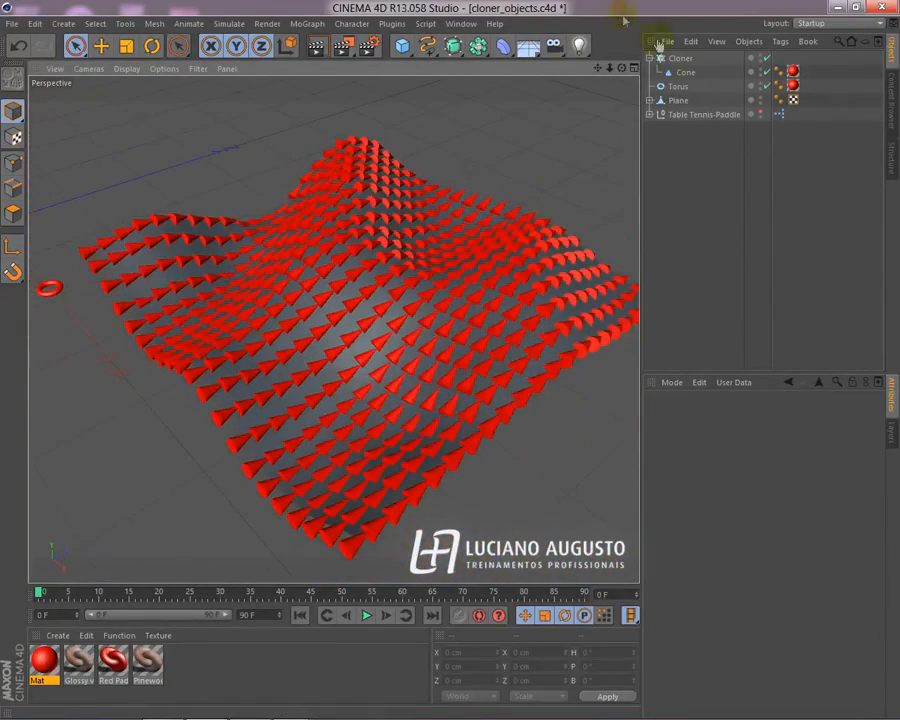
click(682, 58)
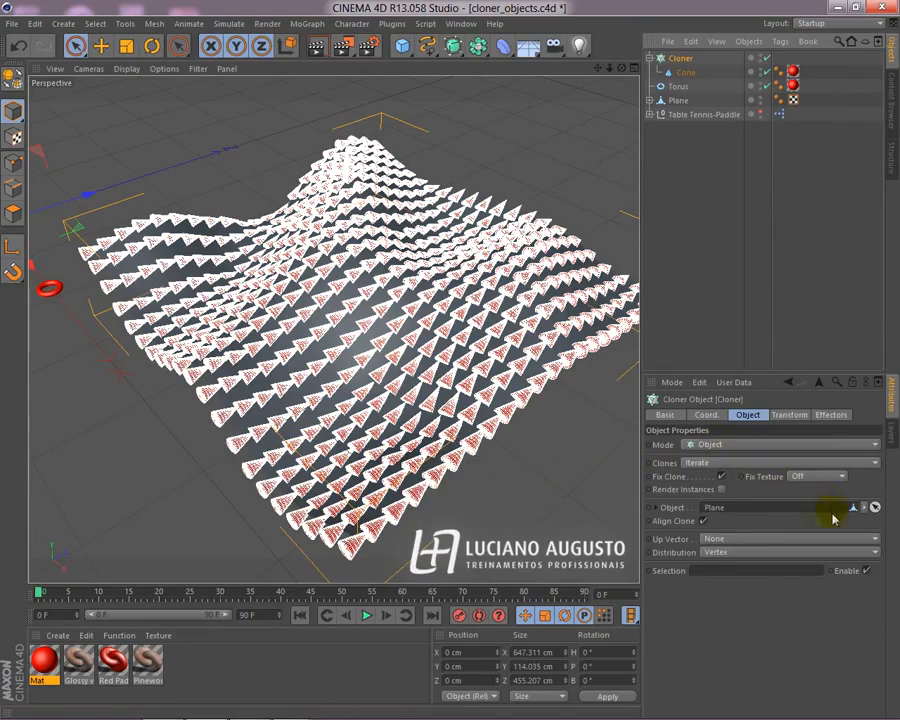
alt+drag(460, 568, 470, 450)
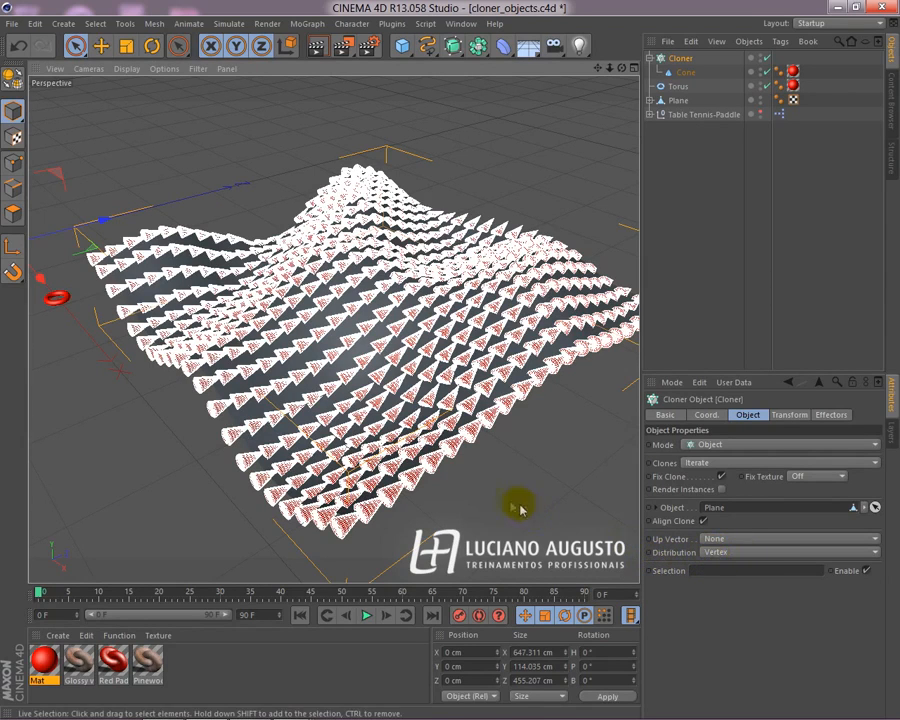
click(482, 488)
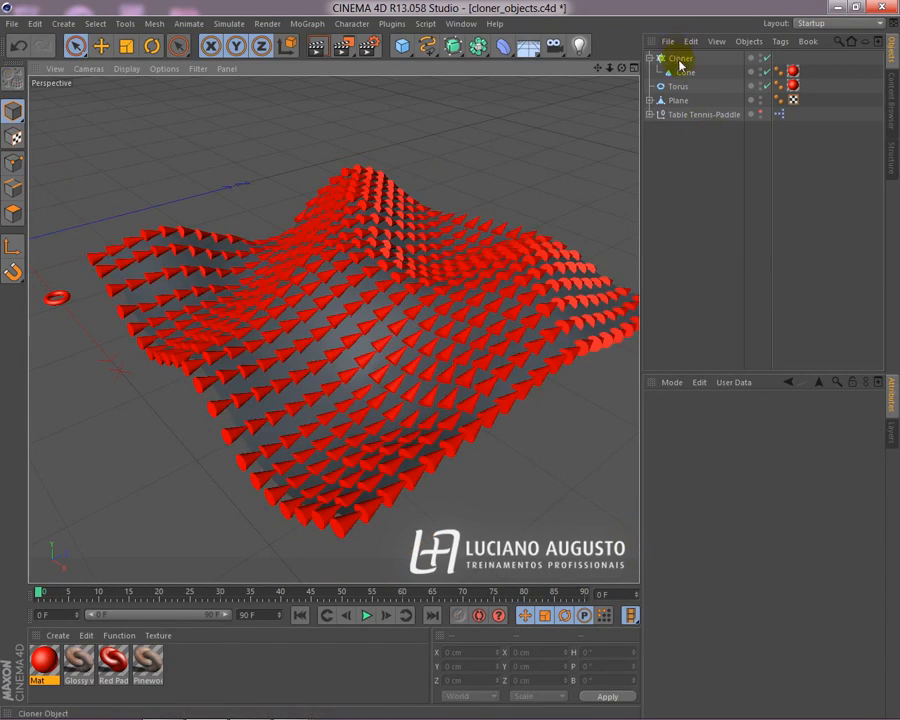
Step: Display the viewport in Gouraud Shading (Lines), leaving the Cloner deselected
click(680, 60)
click(126, 68)
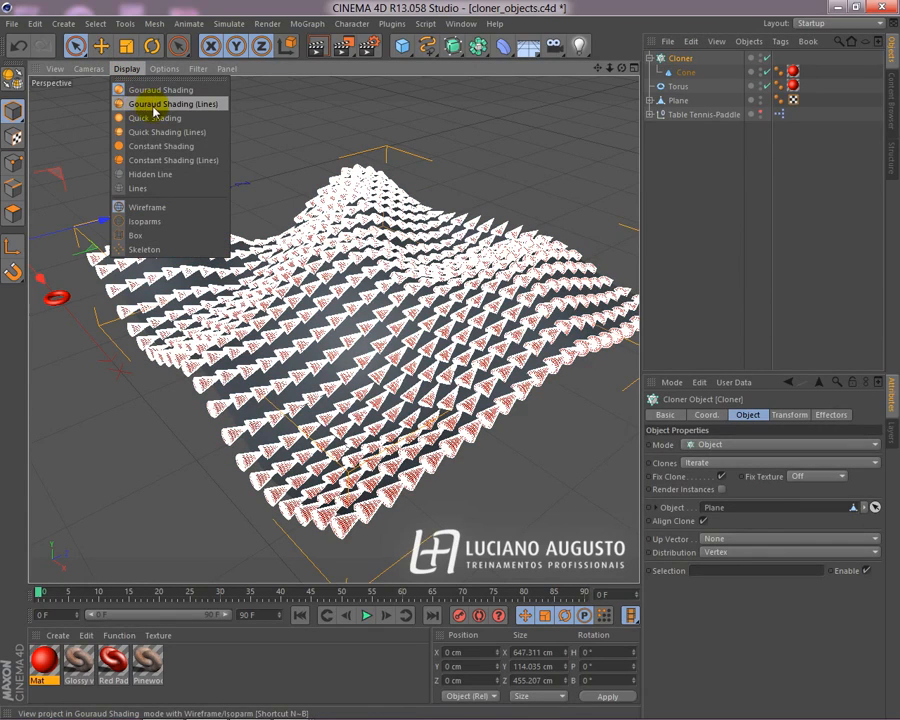
click(153, 104)
click(570, 455)
Step: Inspect where the cones sit relative to the plane's mesh lines, up close and from afar
alt+drag(348, 239, 327, 302)
alt+right_drag(305, 358, 460, 386)
click(380, 410)
alt+drag(258, 460, 327, 250)
alt+drag(474, 299, 480, 417)
alt+drag(480, 417, 480, 435)
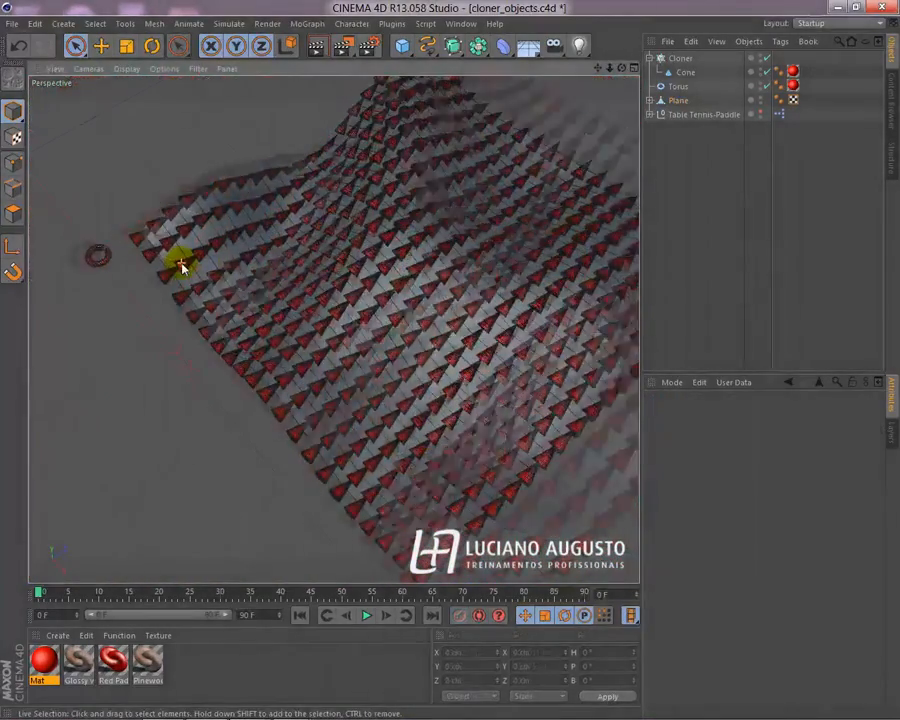
mouse_move(180, 265)
alt+right_down()
mouse_move(141, 267)
mouse_move(110, 251)
alt+right_up()
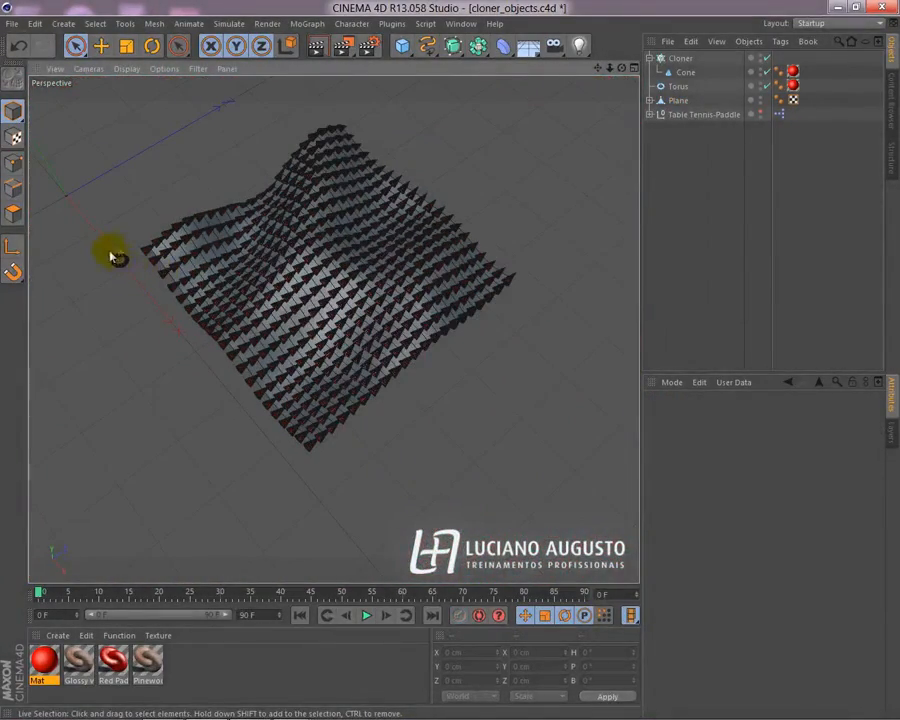
Step: Reduce the Cone's bottom radius to 6.1 cm and its height to 12.2 cm
click(684, 72)
alt+drag(350, 395, 329, 364)
alt+right_drag(329, 364, 530, 412)
alt+drag(486, 362, 405, 400)
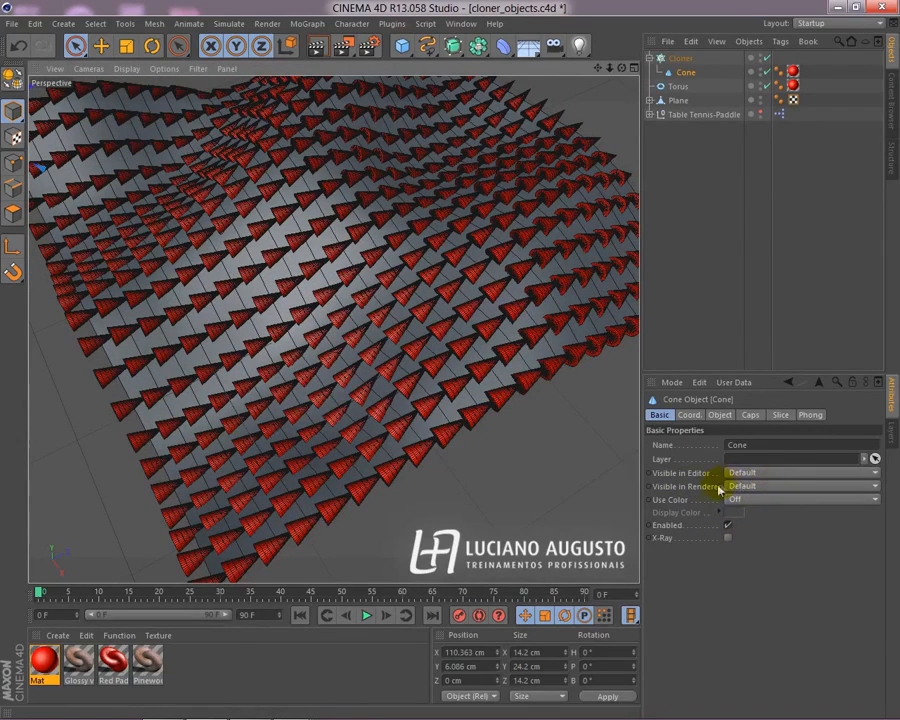
click(720, 414)
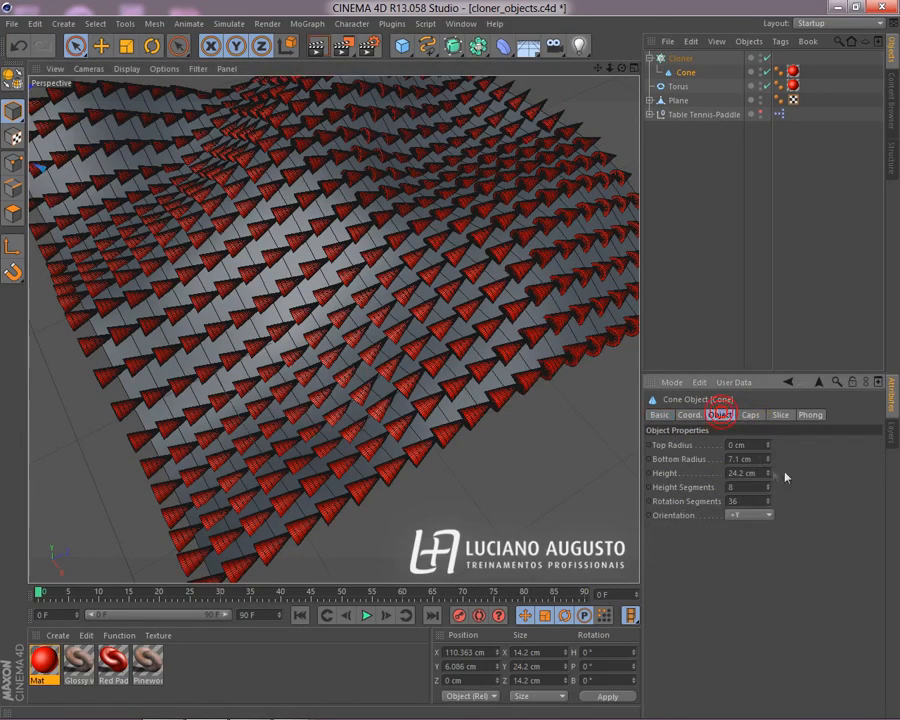
drag(770, 463, 768, 507)
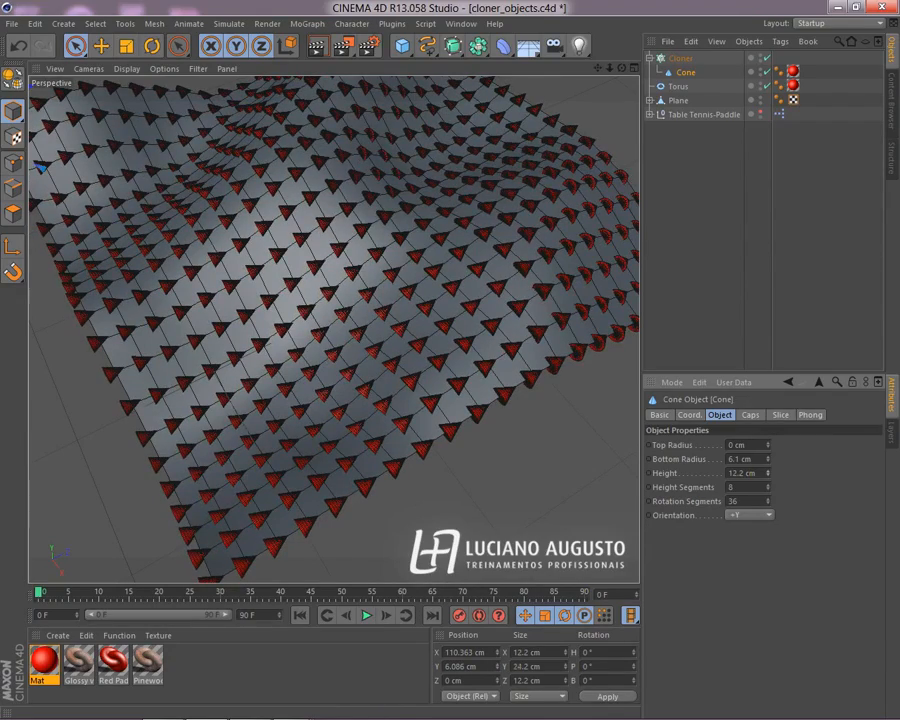
Step: Set the Cloner's distribution over the plane to Edge
click(499, 490)
mouse_move(350, 395)
alt+mouse_down()
mouse_move(348, 454)
mouse_move(400, 340)
mouse_move(382, 245)
mouse_move(527, 291)
mouse_move(527, 352)
mouse_move(502, 374)
mouse_move(297, 331)
mouse_move(525, 350)
mouse_move(311, 416)
mouse_move(374, 346)
mouse_move(374, 287)
mouse_move(280, 305)
mouse_move(263, 388)
alt+mouse_up()
mouse_move(476, 480)
alt+mouse_down()
mouse_move(463, 513)
mouse_move(323, 378)
mouse_move(327, 317)
mouse_move(360, 347)
mouse_move(372, 346)
alt+mouse_up()
click(681, 58)
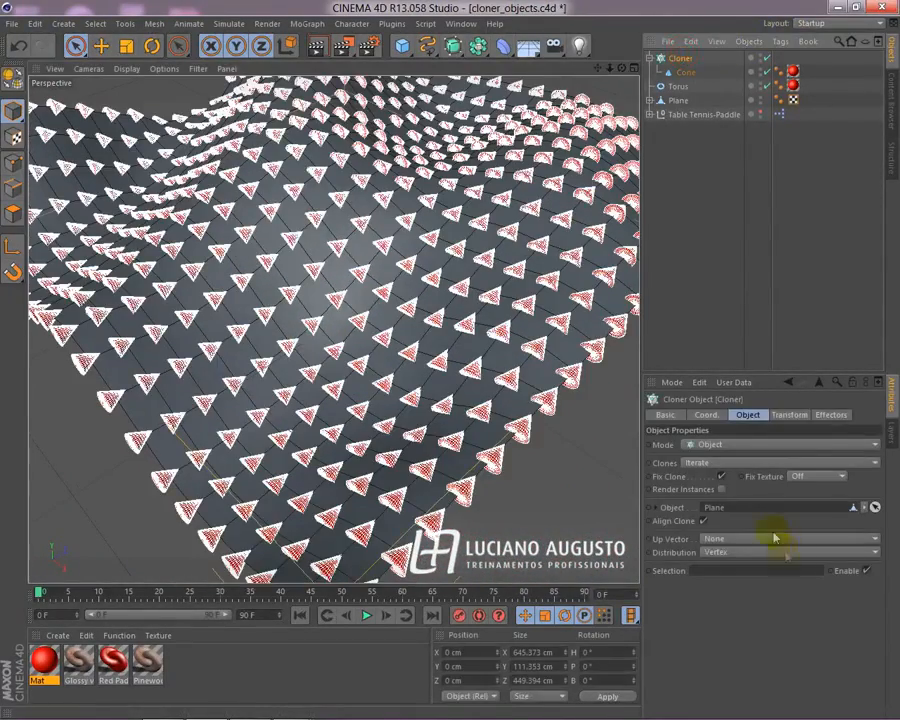
click(728, 552)
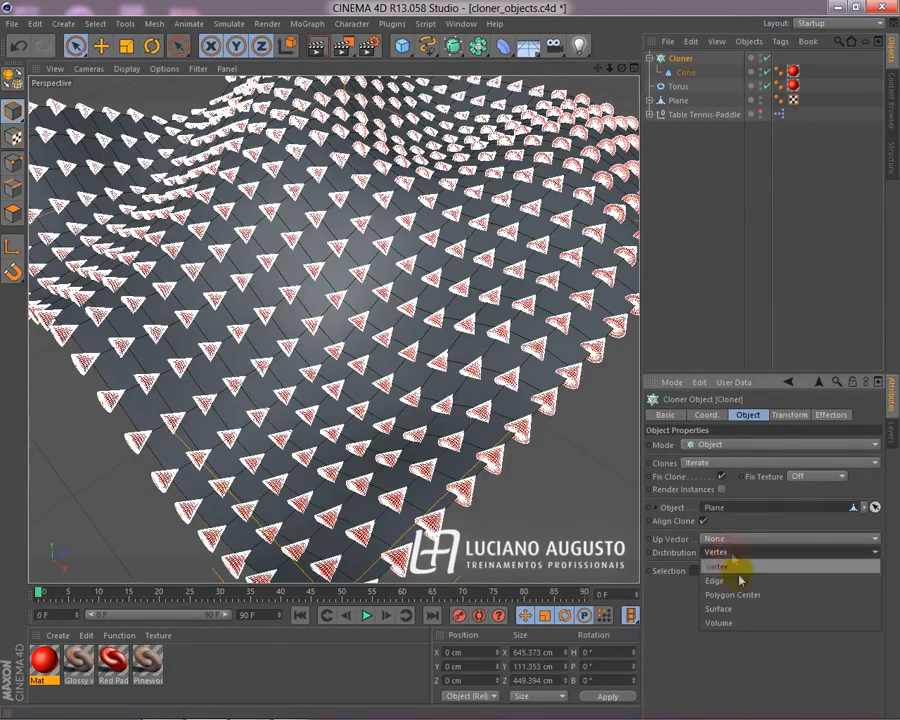
click(733, 584)
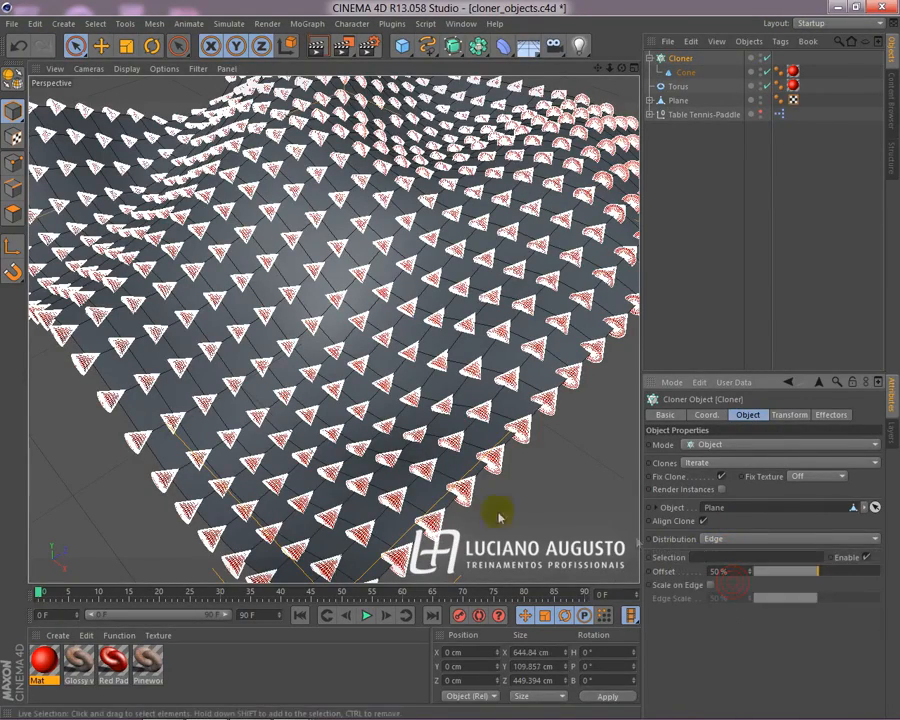
Step: Check the cones on the plane's edges, and set the Cloner's distribution to Polygon Center
click(551, 458)
mouse_move(387, 322)
alt+mouse_down()
mouse_move(352, 363)
mouse_move(338, 452)
mouse_move(430, 458)
alt+mouse_up()
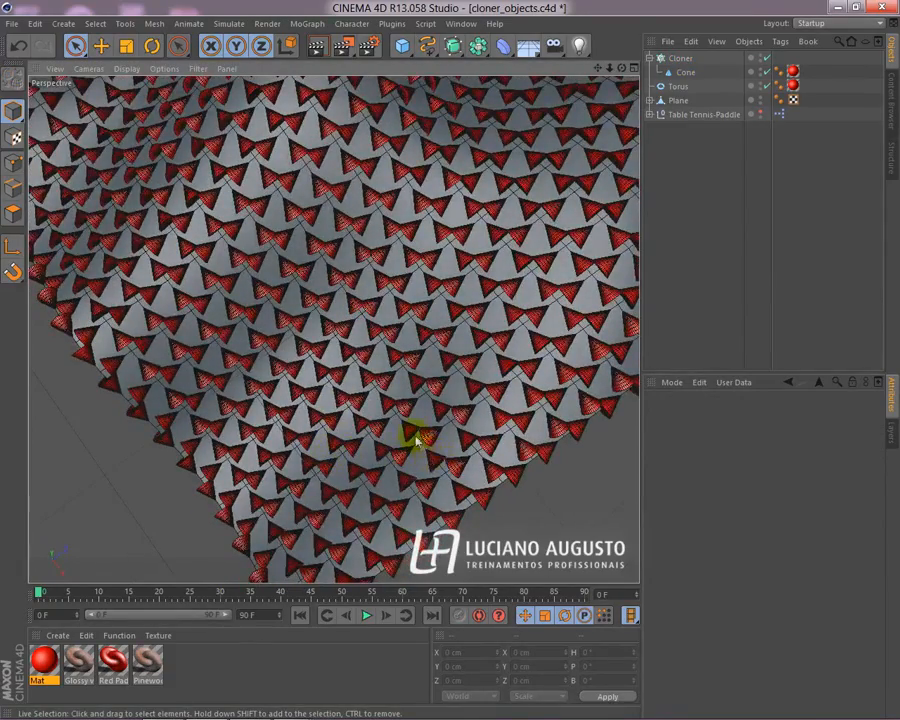
mouse_move(281, 293)
alt+mouse_down()
mouse_move(311, 346)
mouse_move(317, 456)
mouse_move(221, 331)
mouse_move(258, 298)
mouse_move(454, 400)
mouse_move(363, 387)
alt+mouse_up()
mouse_move(305, 383)
alt+mouse_down()
mouse_move(341, 337)
mouse_move(436, 402)
alt+mouse_up()
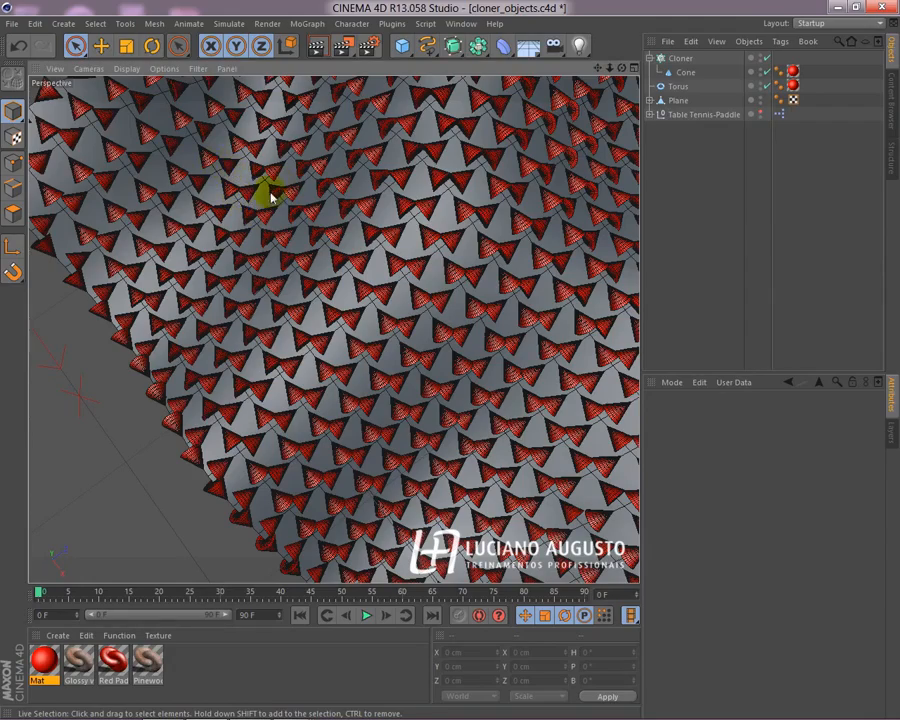
mouse_move(517, 517)
alt+mouse_down()
mouse_move(452, 382)
mouse_move(333, 313)
mouse_move(368, 398)
mouse_move(338, 293)
mouse_move(392, 220)
mouse_move(450, 180)
alt+mouse_up()
click(685, 58)
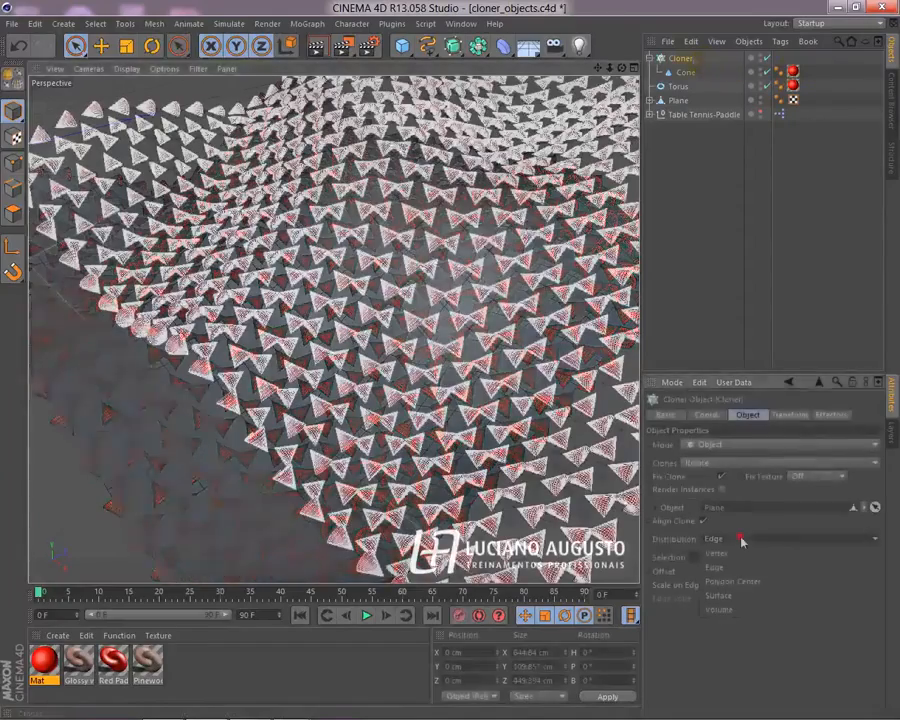
click(736, 538)
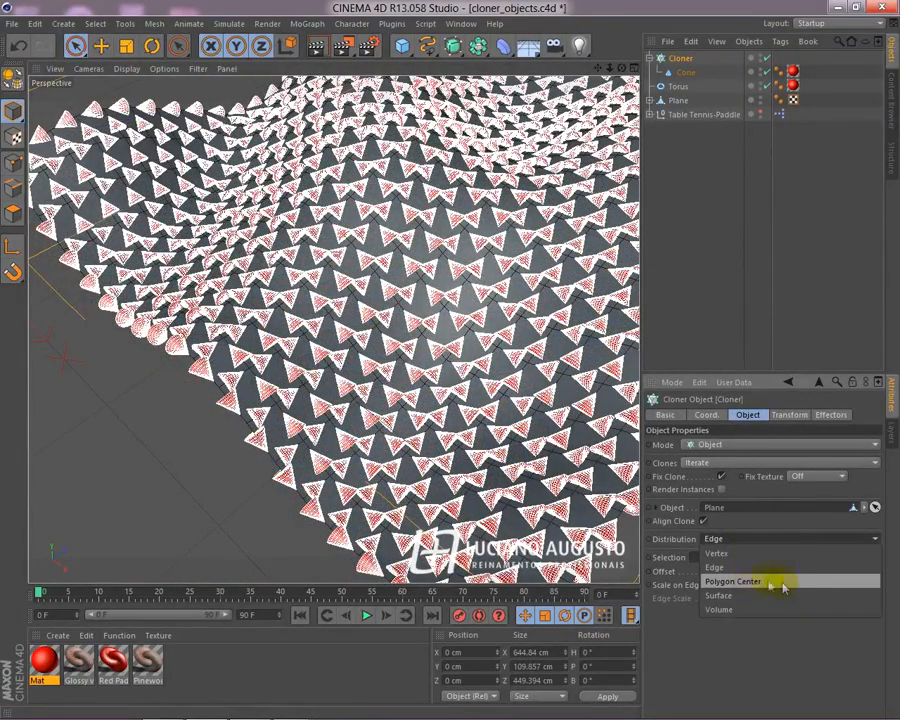
click(785, 586)
Step: Review the cones at the polygon centers, and set the Cloner's distribution to Surface
click(206, 446)
mouse_move(548, 397)
alt+mouse_down()
mouse_move(382, 396)
mouse_move(217, 374)
mouse_move(283, 265)
mouse_move(296, 352)
alt+mouse_up()
mouse_move(315, 255)
alt+mouse_down()
mouse_move(408, 452)
mouse_move(386, 510)
mouse_move(272, 497)
mouse_move(257, 464)
mouse_move(305, 496)
mouse_move(275, 438)
mouse_move(283, 480)
mouse_move(420, 376)
mouse_move(352, 271)
mouse_move(295, 354)
mouse_move(330, 380)
alt+mouse_up()
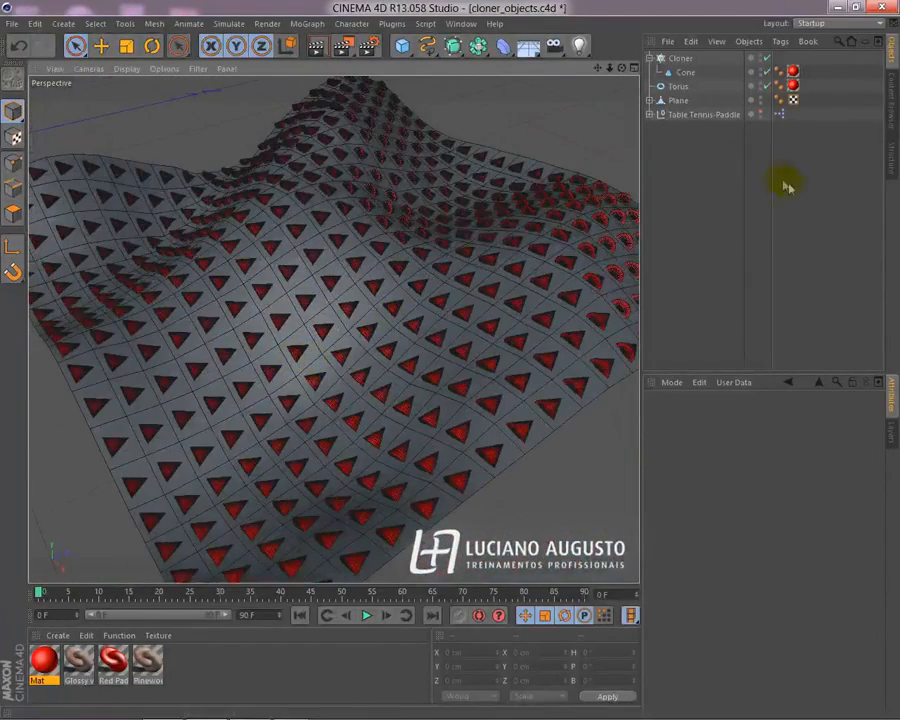
click(679, 59)
mouse_move(186, 448)
alt+mouse_down()
mouse_move(169, 426)
mouse_move(189, 342)
mouse_move(305, 405)
mouse_move(297, 348)
alt+mouse_up()
alt+drag(590, 425, 513, 474)
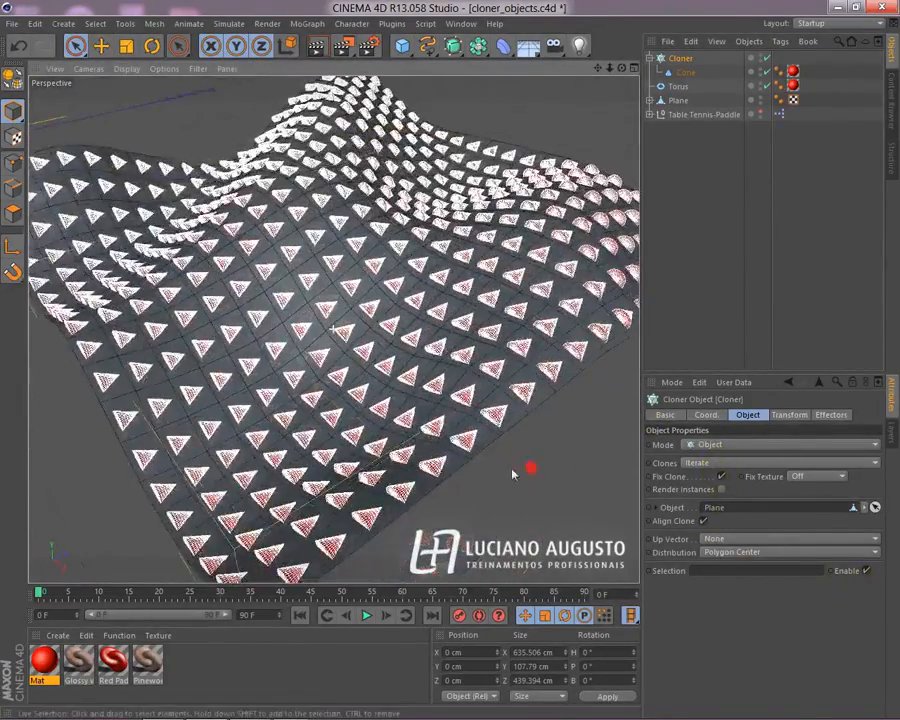
alt+drag(446, 412, 466, 372)
click(749, 552)
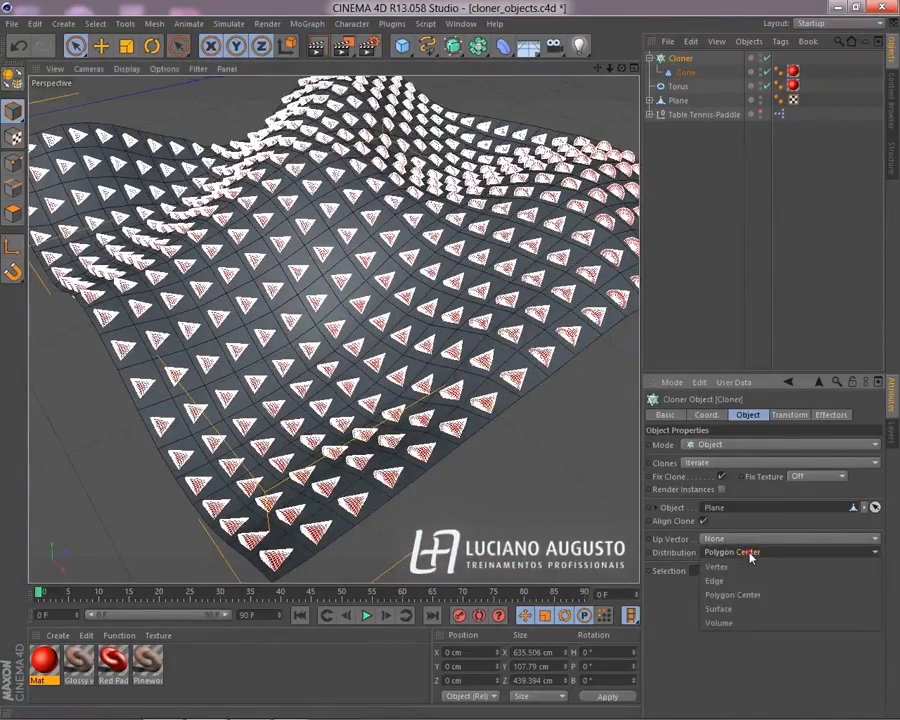
click(741, 609)
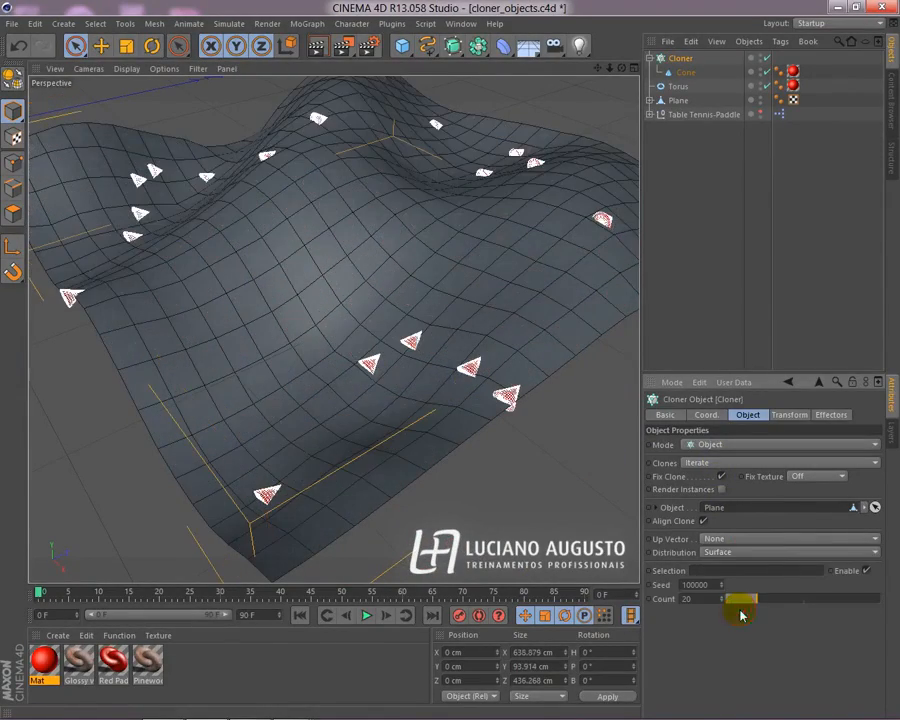
Step: Set the Cloner's surface distribution to a count of 234 clones with a seed of 99982
alt+drag(486, 466, 501, 471)
mouse_move(579, 399)
alt+mouse_down()
mouse_move(522, 408)
mouse_move(422, 366)
mouse_move(386, 311)
mouse_move(362, 310)
mouse_move(374, 310)
alt+mouse_up()
mouse_move(305, 375)
alt+mouse_down()
mouse_move(259, 372)
mouse_move(265, 365)
alt+mouse_up()
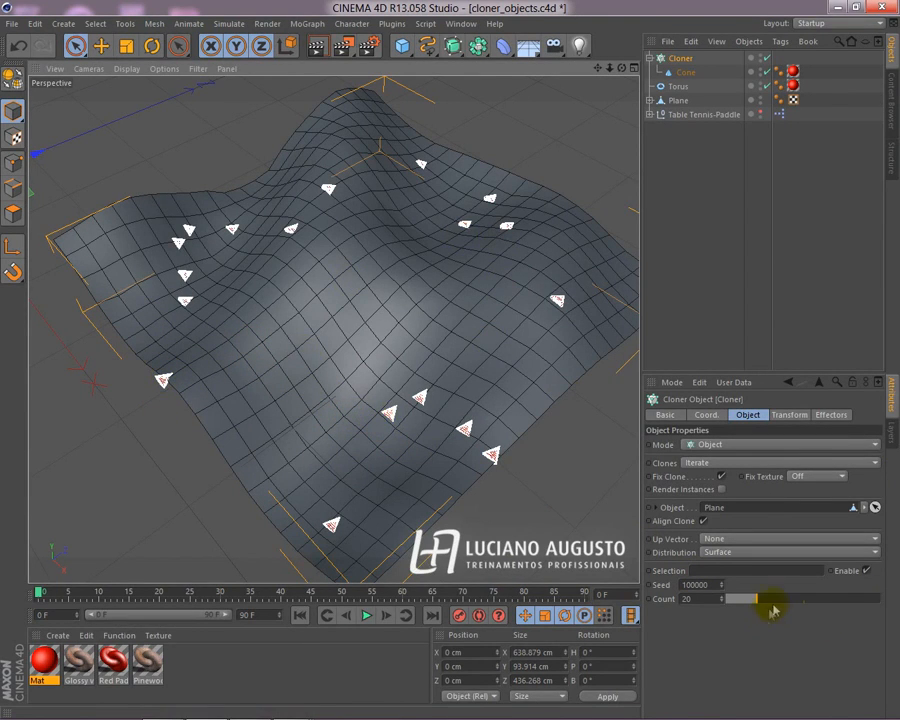
drag(758, 599, 872, 620)
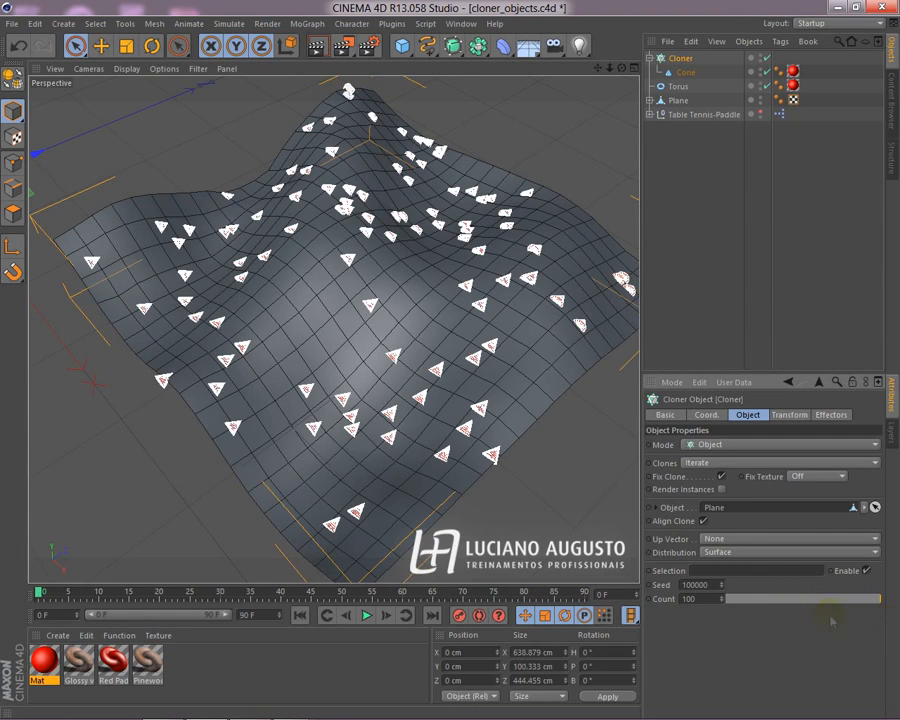
drag(722, 600, 720, 598)
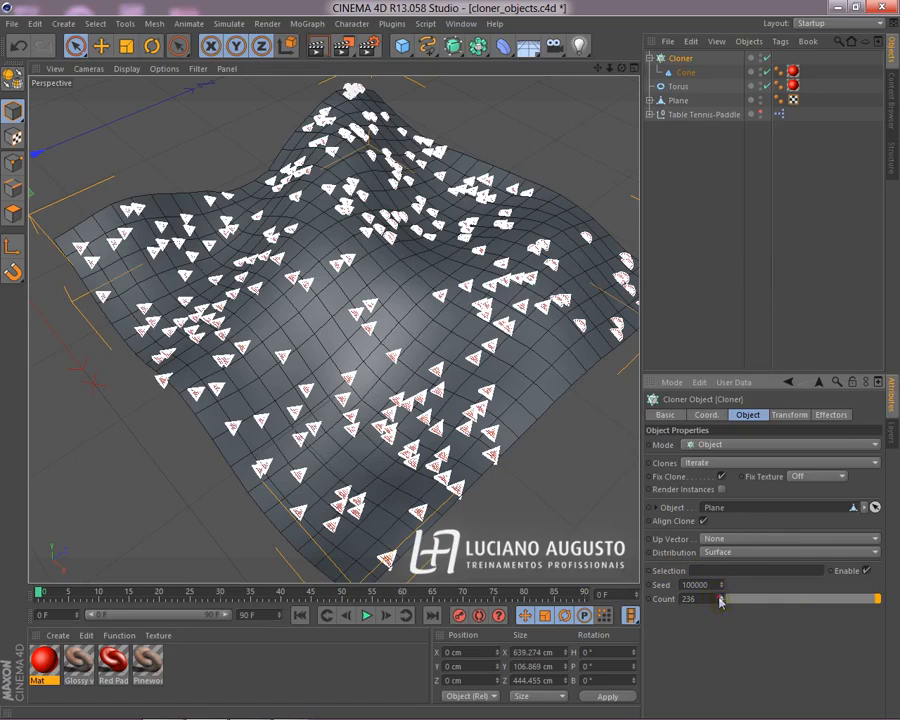
drag(720, 598, 720, 600)
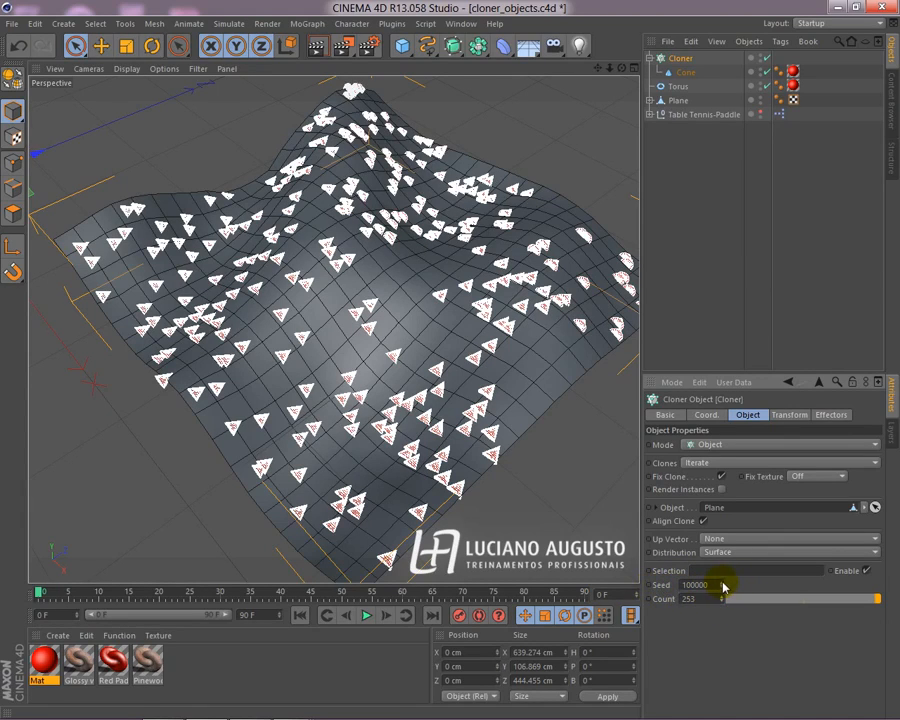
click(721, 582)
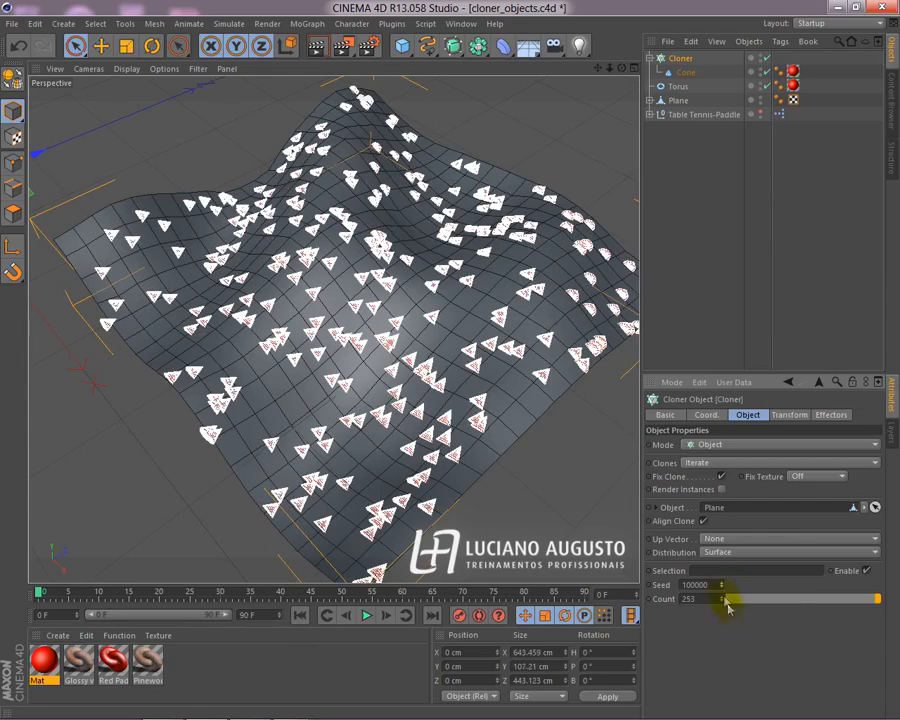
mouse_move(722, 588)
mouse_down()
mouse_move(722, 604)
mouse_move(722, 584)
mouse_move(722, 596)
mouse_up()
mouse_move(200, 497)
alt+mouse_down()
mouse_move(206, 380)
mouse_move(146, 354)
mouse_move(72, 380)
mouse_move(100, 320)
mouse_move(380, 390)
mouse_move(520, 500)
mouse_move(290, 425)
mouse_move(338, 414)
mouse_move(413, 450)
alt+mouse_up()
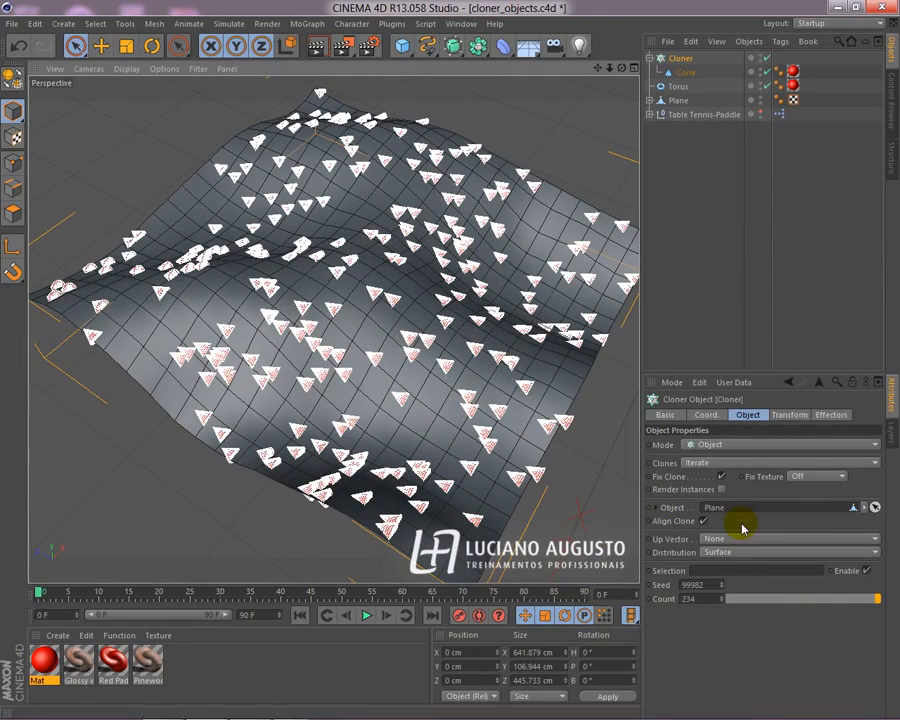
Step: Set the cloned cone's orientation to +Z so the cones point away from the plane's surface
alt+drag(584, 462, 527, 450)
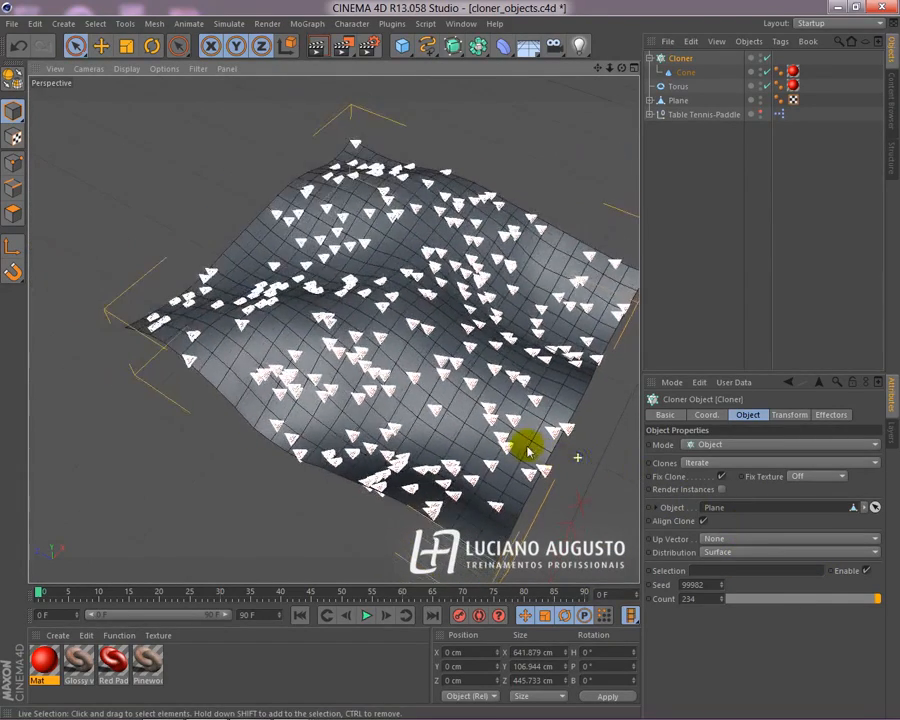
alt+right_drag(401, 465, 524, 464)
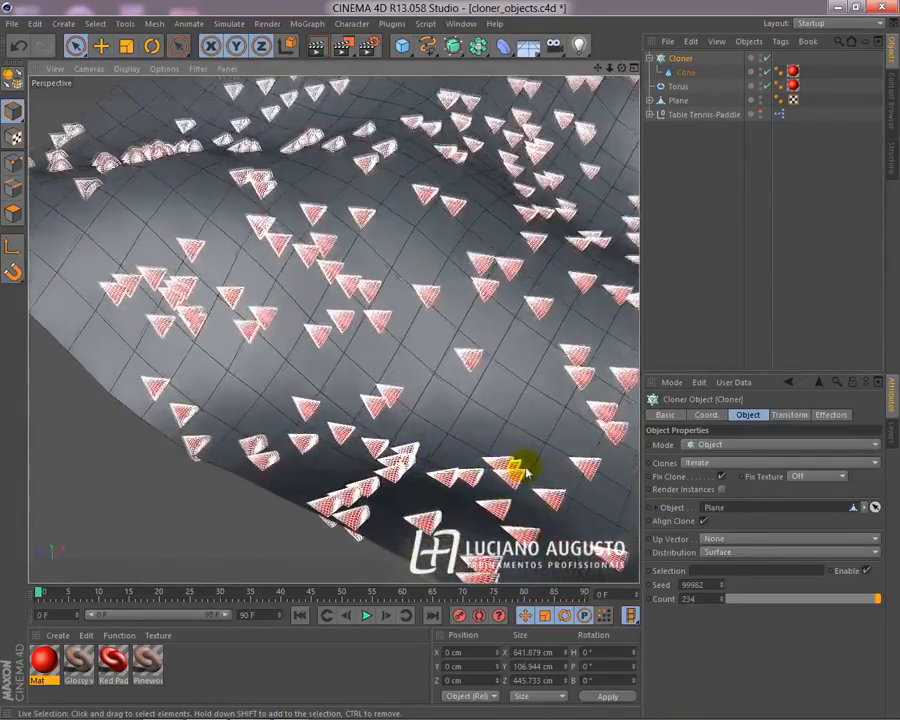
mouse_move(328, 455)
alt+mouse_down()
mouse_move(426, 326)
mouse_move(446, 316)
mouse_move(471, 352)
alt+mouse_up()
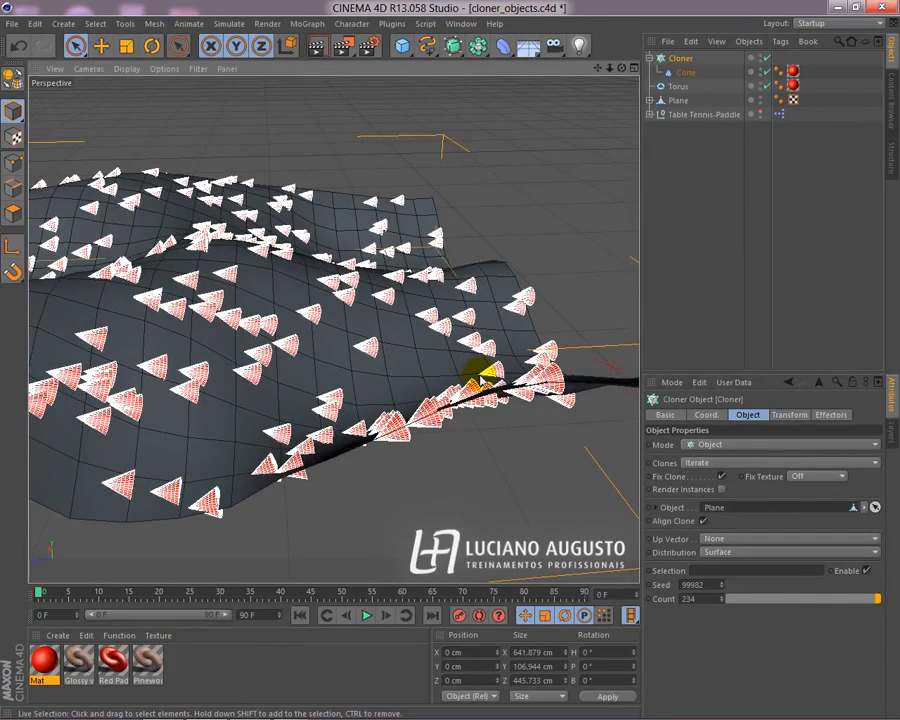
click(685, 72)
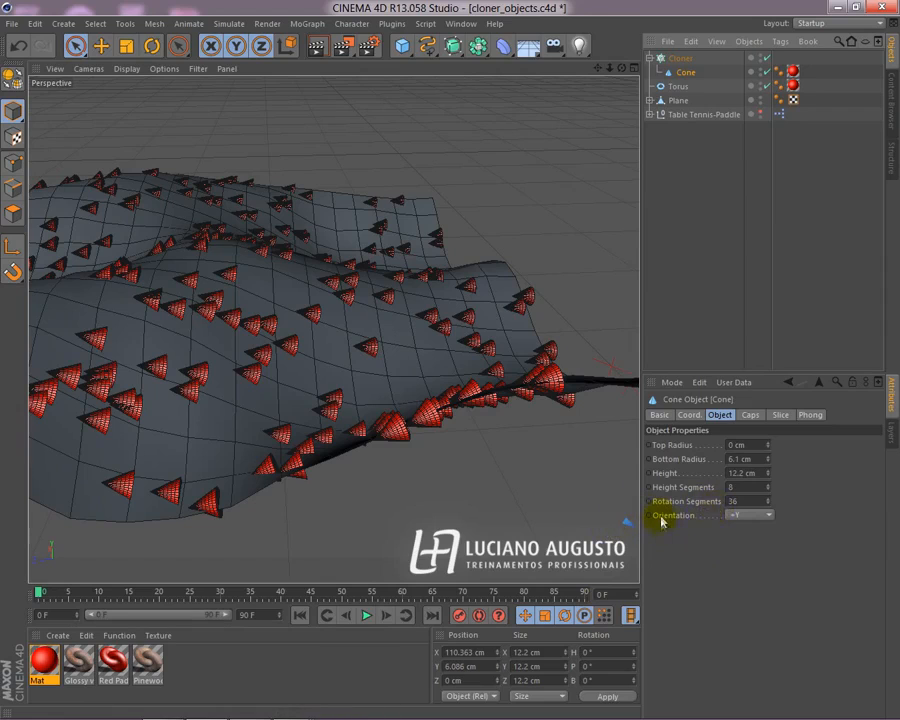
click(742, 516)
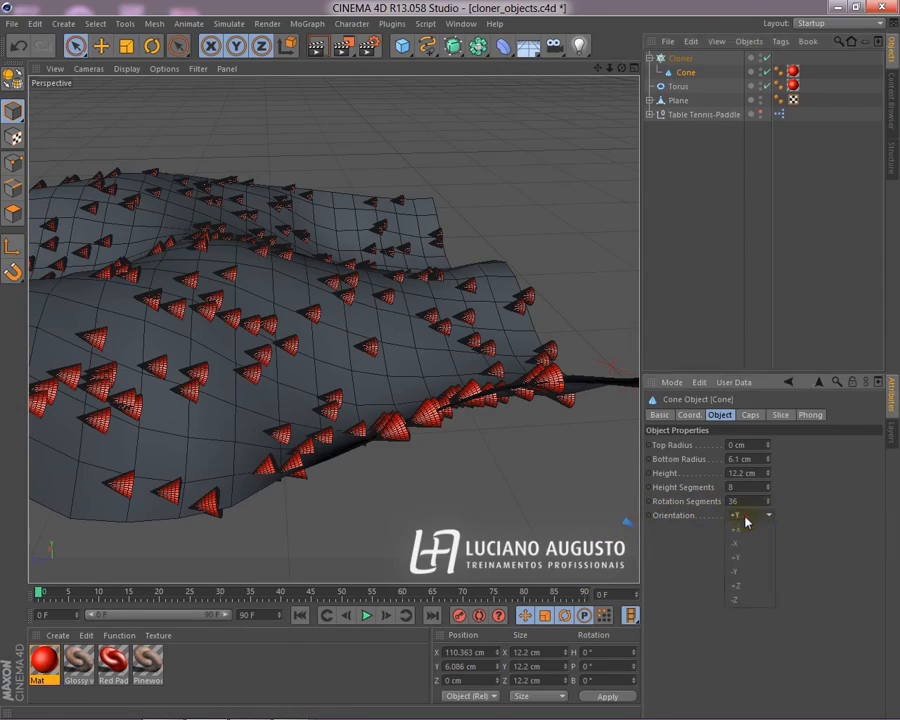
click(740, 586)
Step: Inspect the reoriented cones around the plane, and turn off the Cloner's Fix Clone option
mouse_move(265, 505)
alt+mouse_down()
mouse_move(329, 475)
mouse_move(429, 448)
mouse_move(638, 426)
alt+mouse_up()
alt+drag(333, 329, 302, 532)
mouse_move(555, 467)
alt+mouse_down()
mouse_move(382, 506)
mouse_move(458, 303)
mouse_move(432, 358)
mouse_move(366, 406)
mouse_move(213, 474)
mouse_move(230, 507)
mouse_move(211, 468)
mouse_move(171, 432)
mouse_move(181, 474)
alt+mouse_up()
click(287, 355)
mouse_move(287, 355)
alt+mouse_down()
mouse_move(291, 321)
mouse_move(321, 300)
mouse_move(267, 315)
mouse_move(319, 303)
mouse_move(203, 366)
mouse_move(277, 388)
mouse_move(364, 358)
mouse_move(328, 383)
mouse_move(336, 318)
alt+mouse_up()
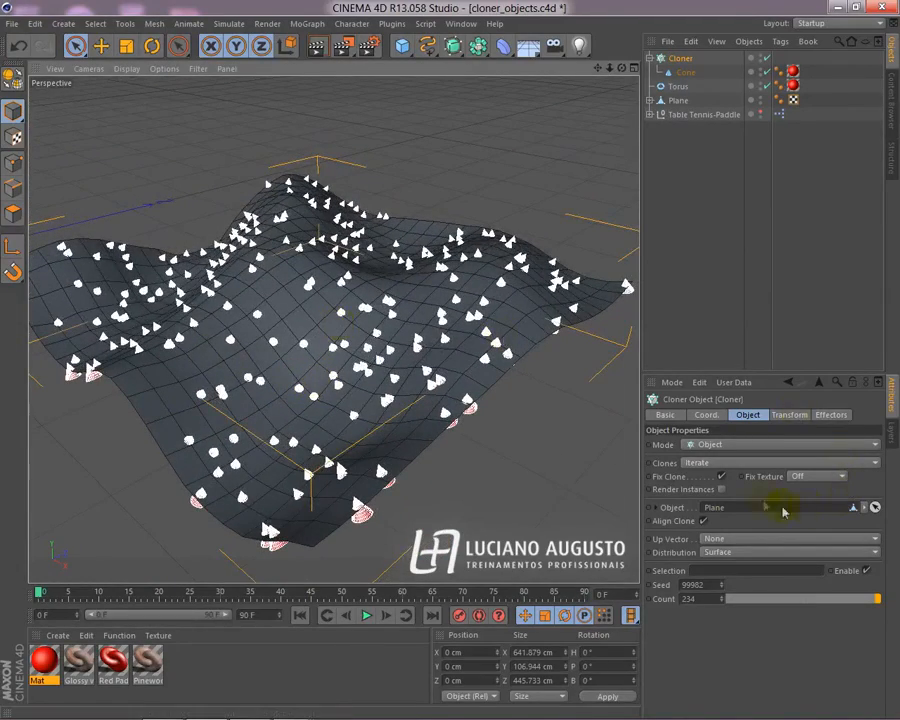
click(720, 478)
alt+drag(417, 447, 403, 362)
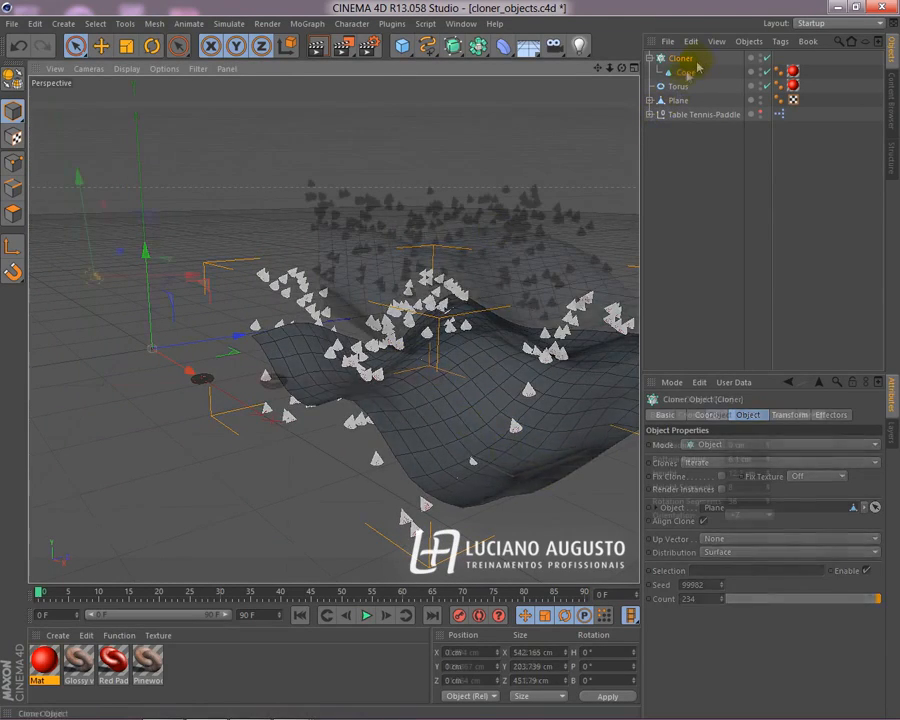
Step: Take the cone out of the Cloner and set its X, Y and Z positions to 0 cm
click(679, 74)
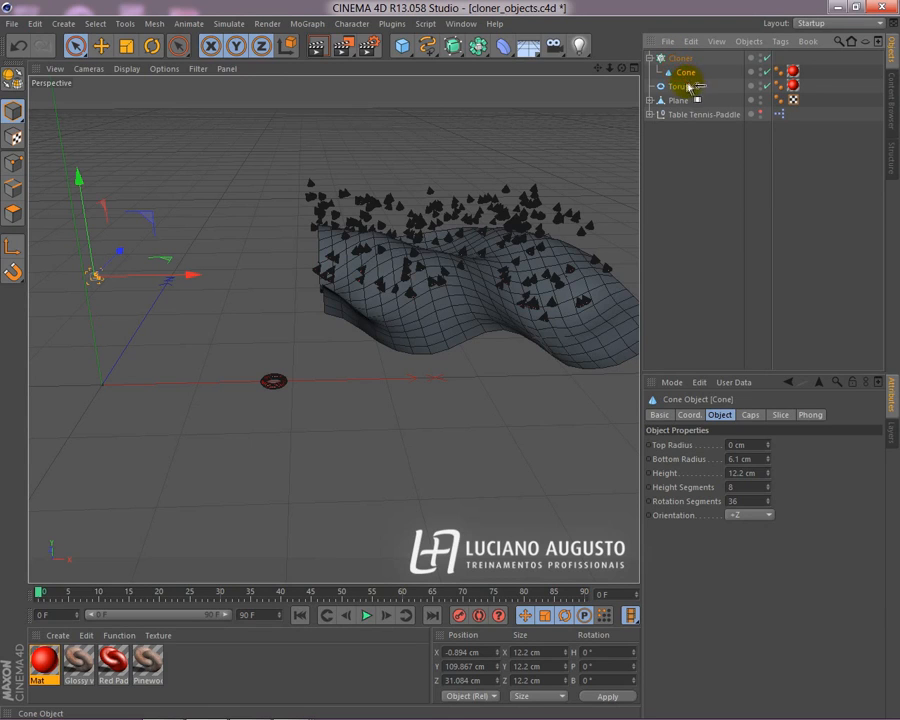
drag(684, 85, 657, 84)
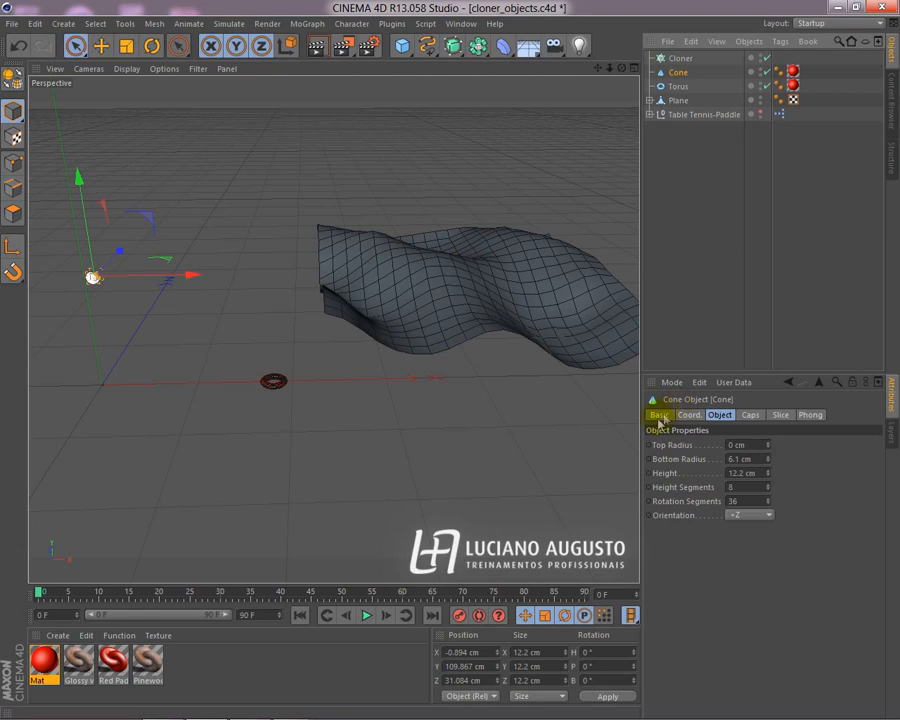
click(689, 415)
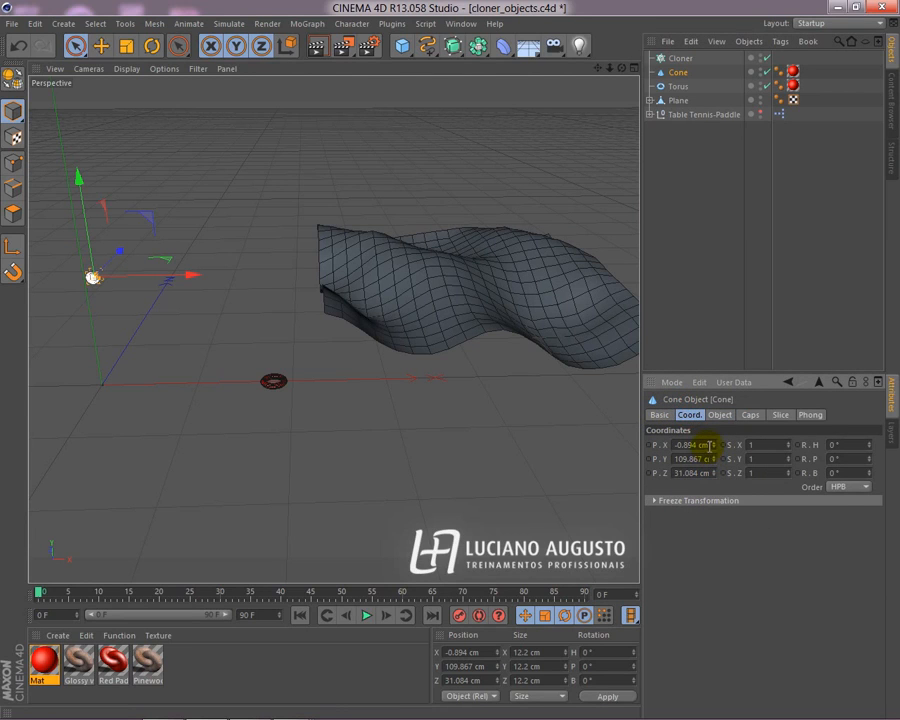
double_click(706, 445)
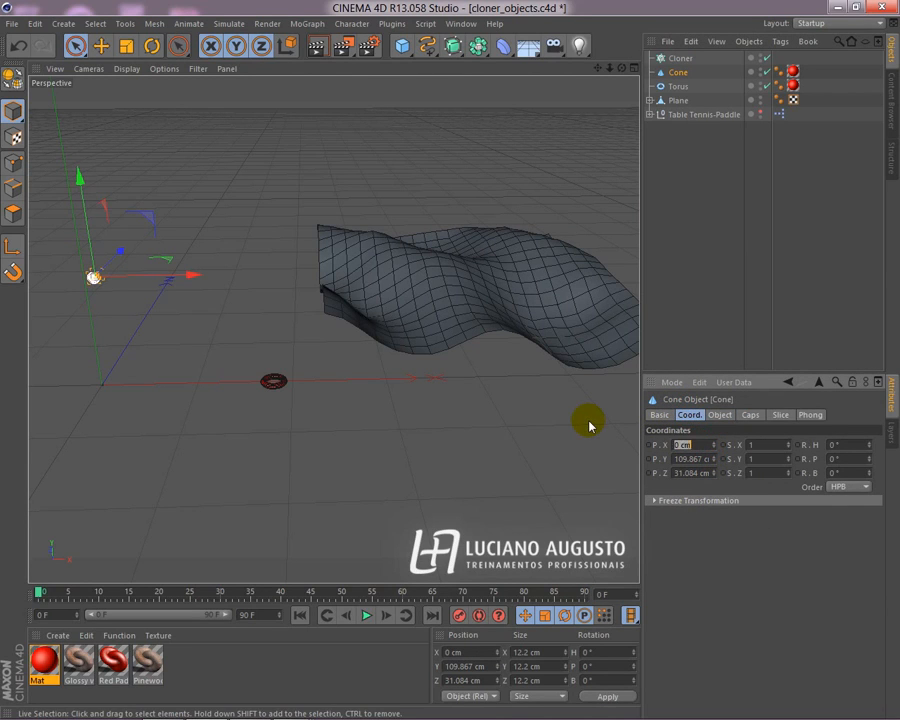
text(0)
key(Return)
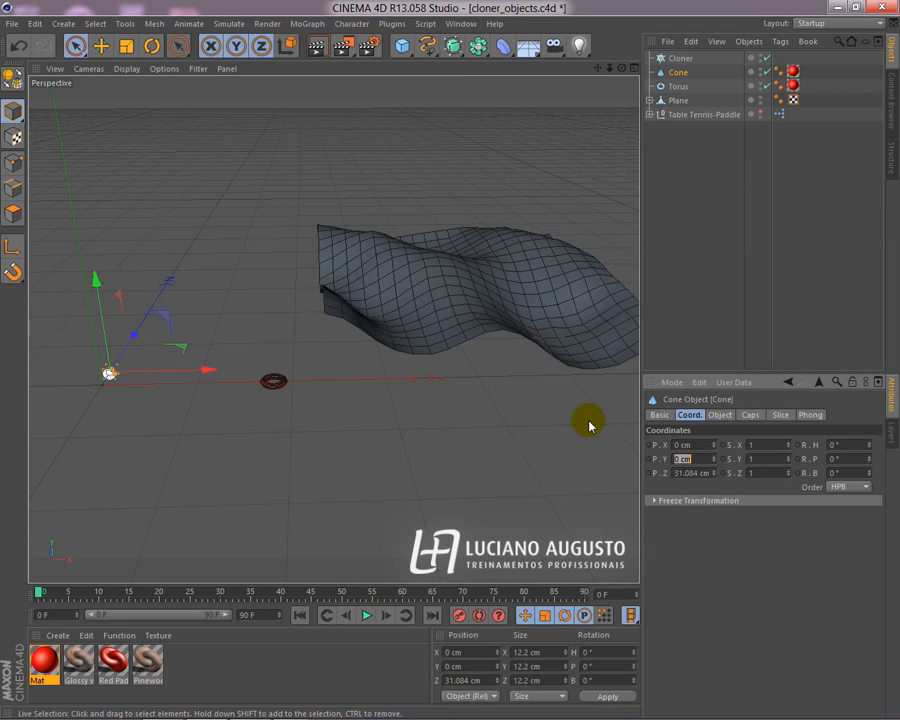
key(Tab)
alt+drag(272, 296, 176, 319)
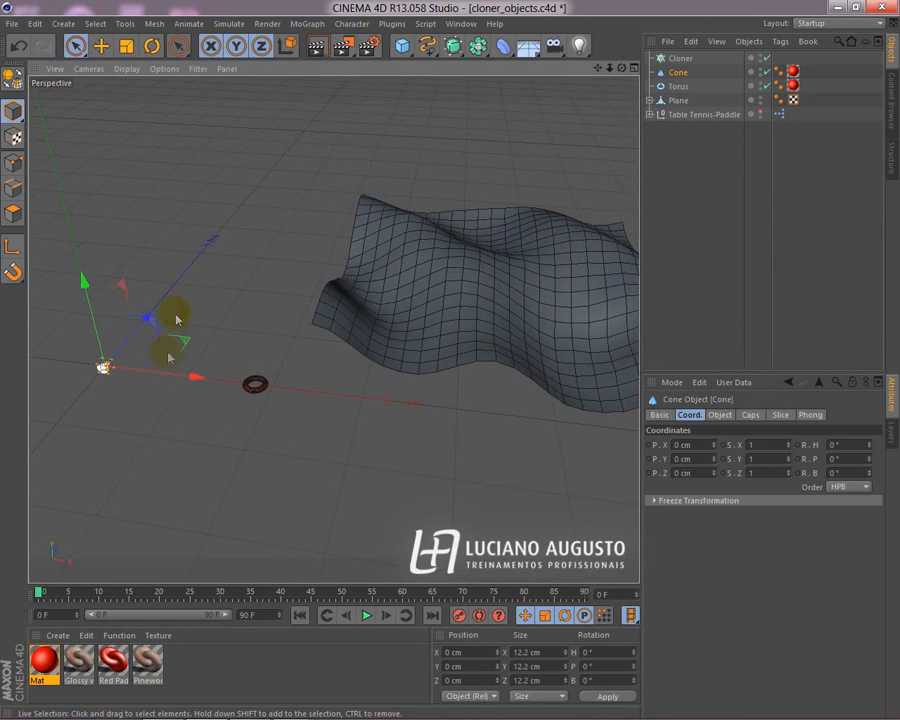
Step: Nest the cone under the Cloner again, and toggle the Cloner's Fix Clone option to compare the clones' placement
click(686, 60)
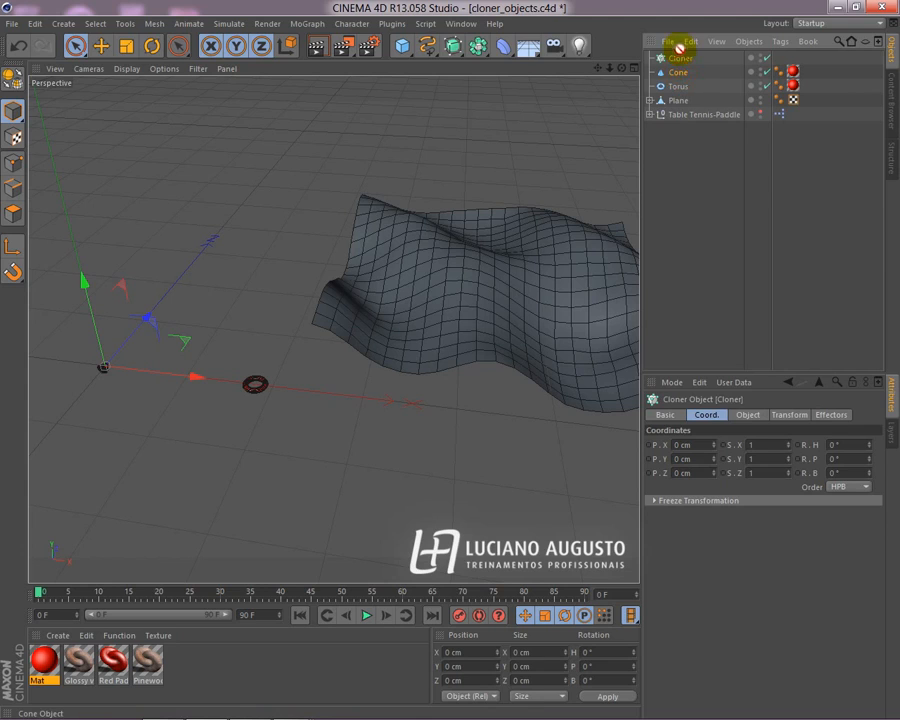
drag(686, 62, 690, 65)
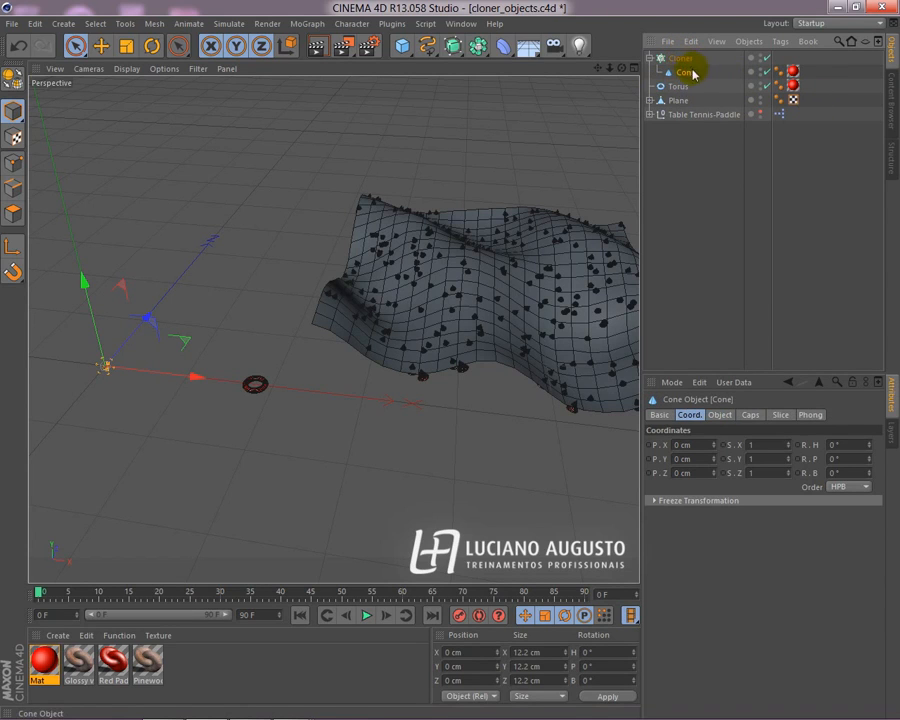
click(680, 59)
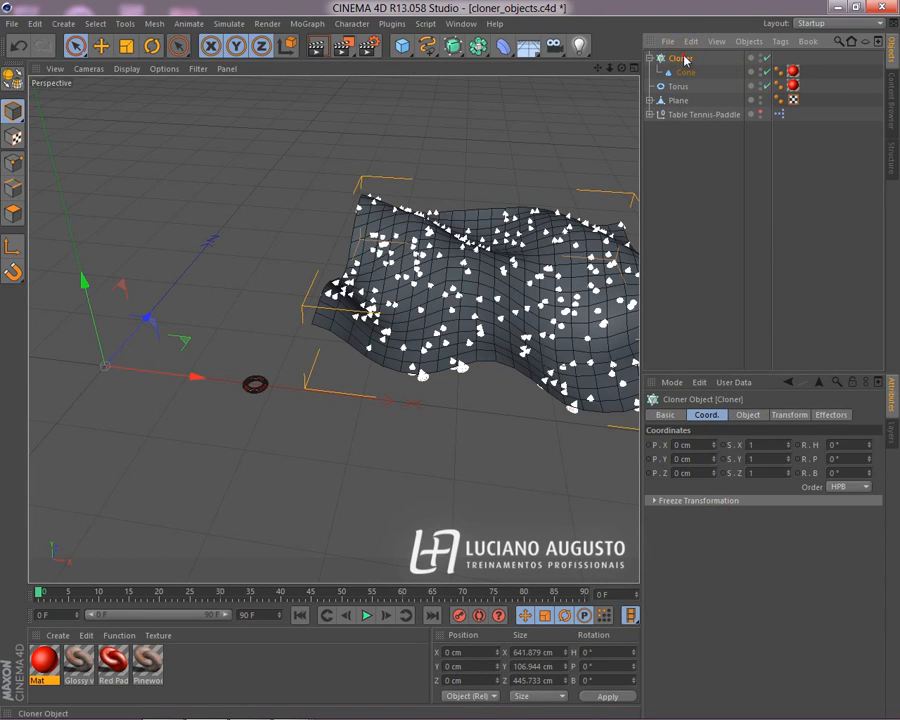
click(748, 415)
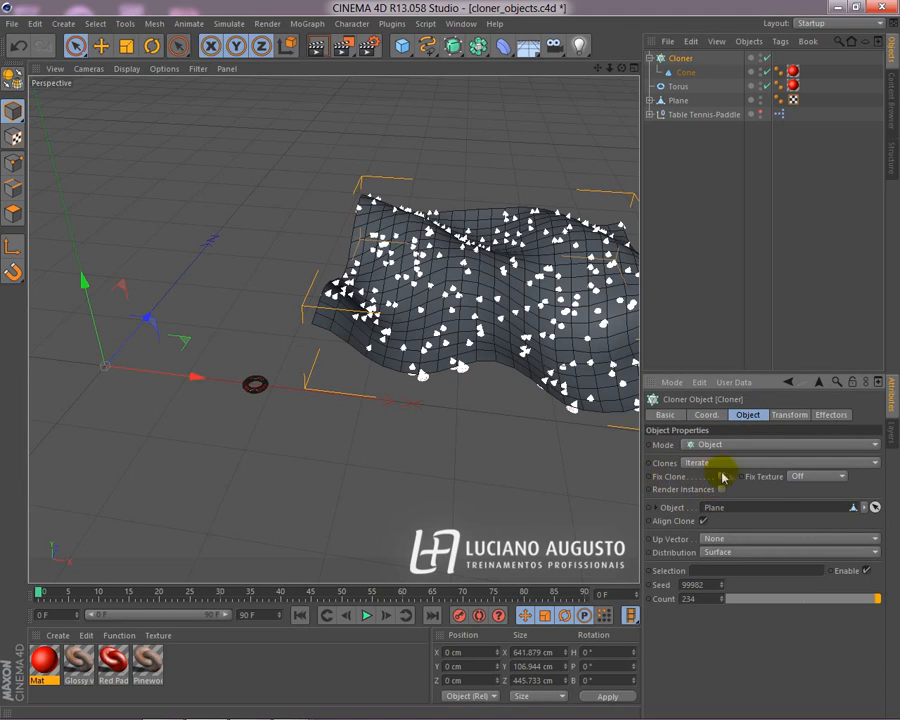
click(719, 477)
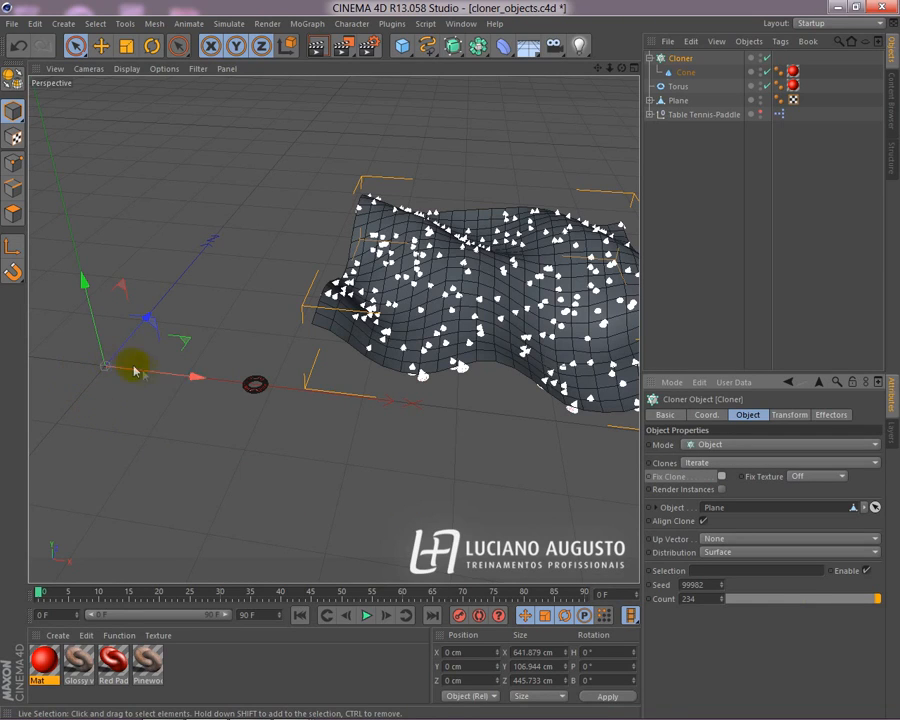
Step: Move the cone inside the Cloner along the Z axis to about 7.2 cm to offset the clones
mouse_move(484, 412)
alt+mouse_down()
mouse_move(540, 430)
mouse_move(345, 378)
mouse_move(336, 398)
mouse_move(313, 297)
mouse_move(330, 298)
alt+mouse_up()
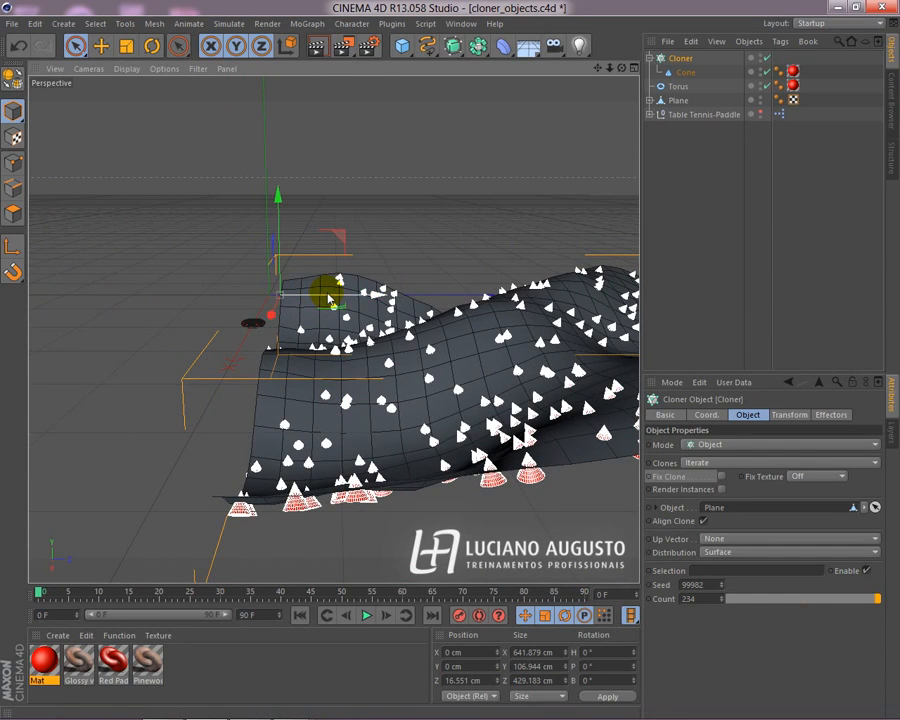
click(685, 72)
drag(360, 295, 320, 299)
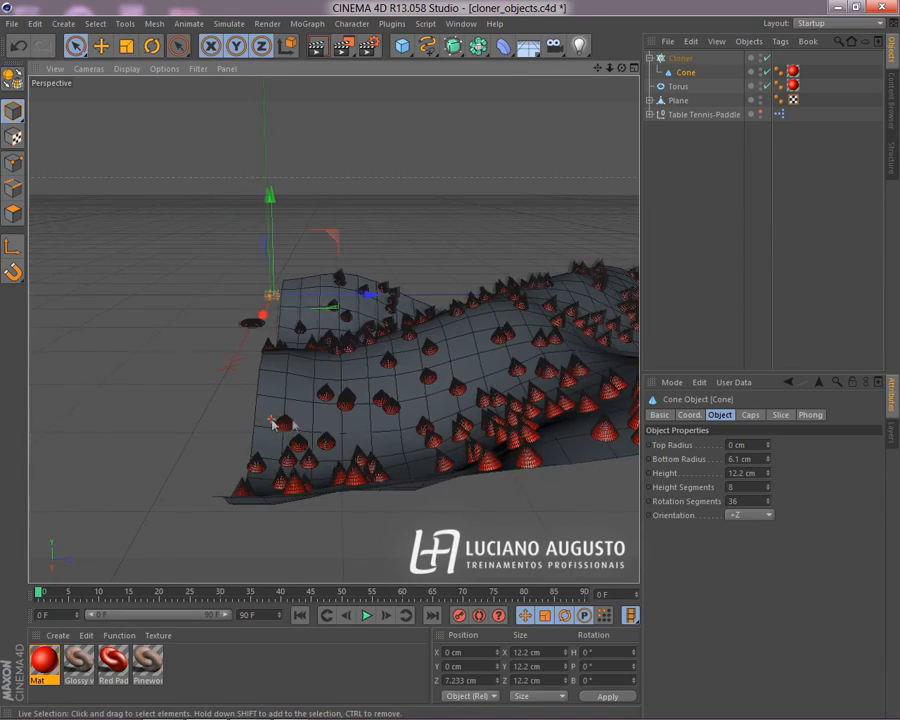
Step: Switch the viewport display to Gouraud Shading, and examine the shaded cones from several sides of the plane
alt+drag(281, 423, 335, 438)
click(87, 69)
mouse_move(128, 77)
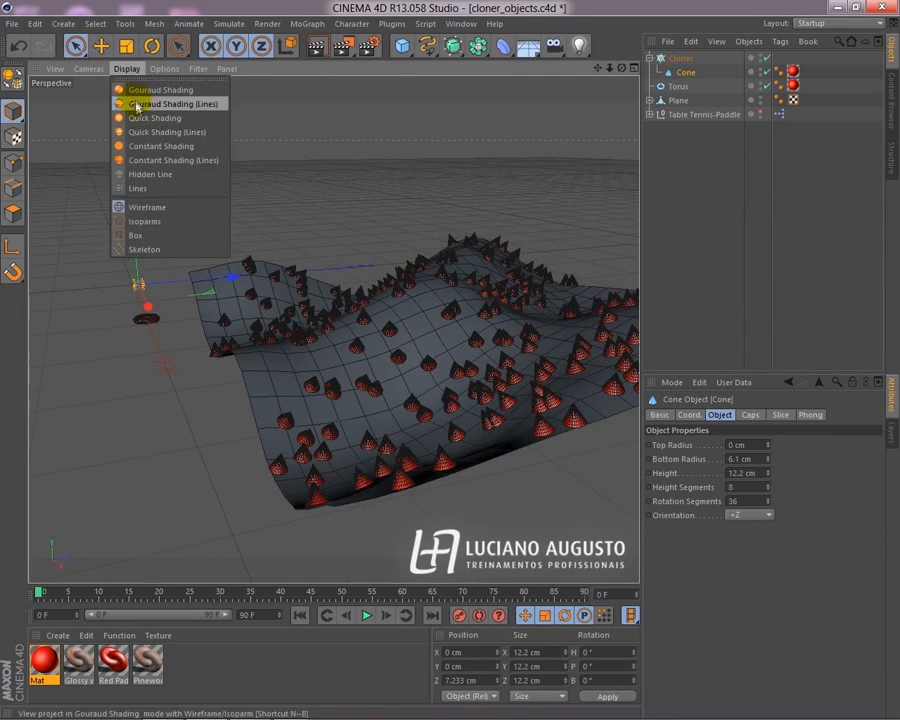
click(130, 104)
alt+drag(268, 295, 300, 337)
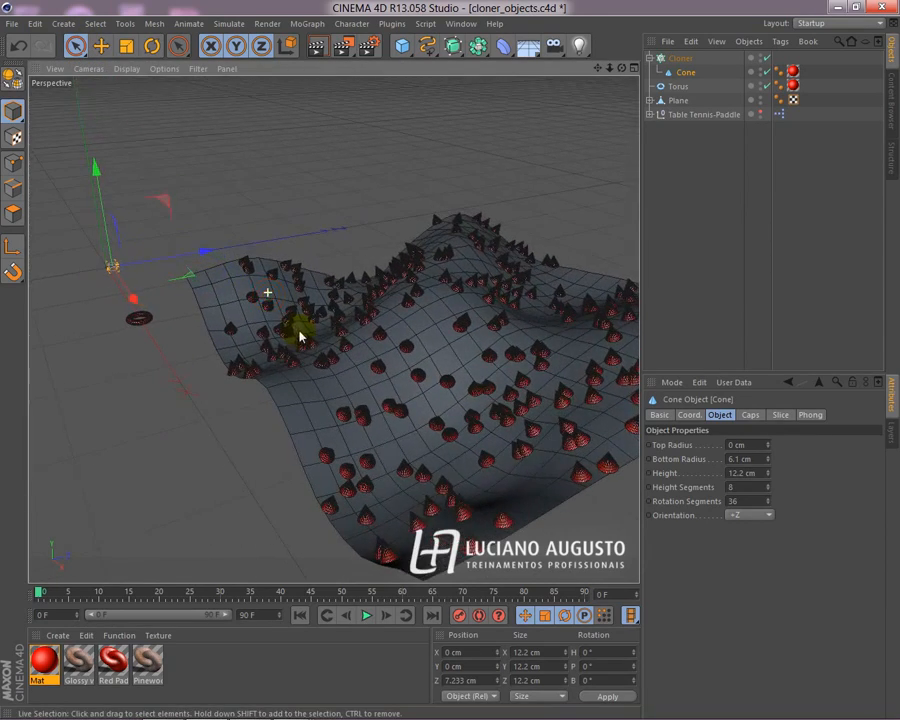
click(127, 69)
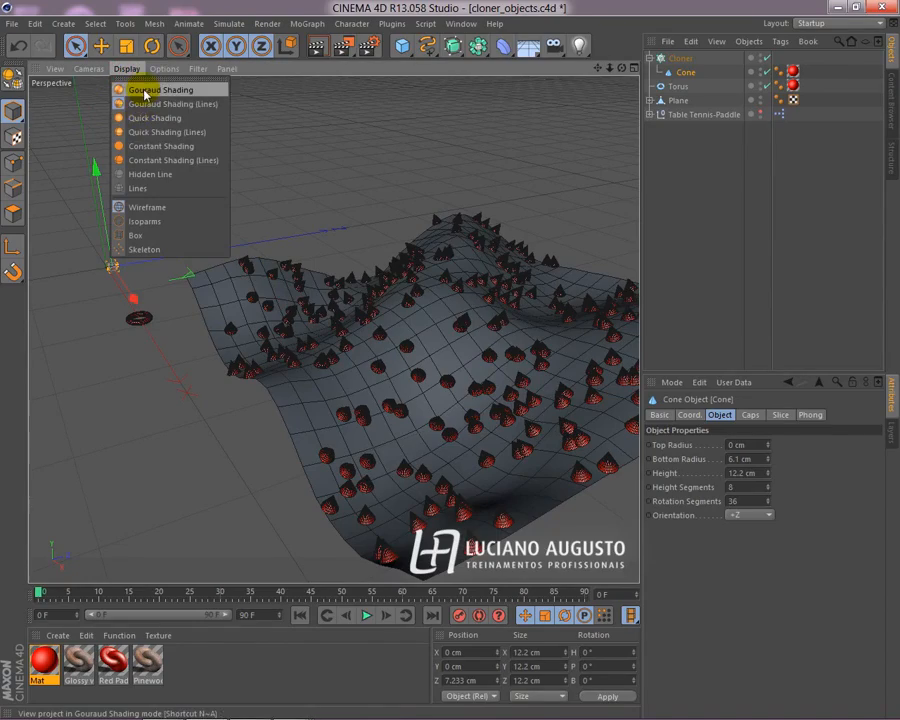
click(146, 90)
alt+drag(389, 306, 428, 384)
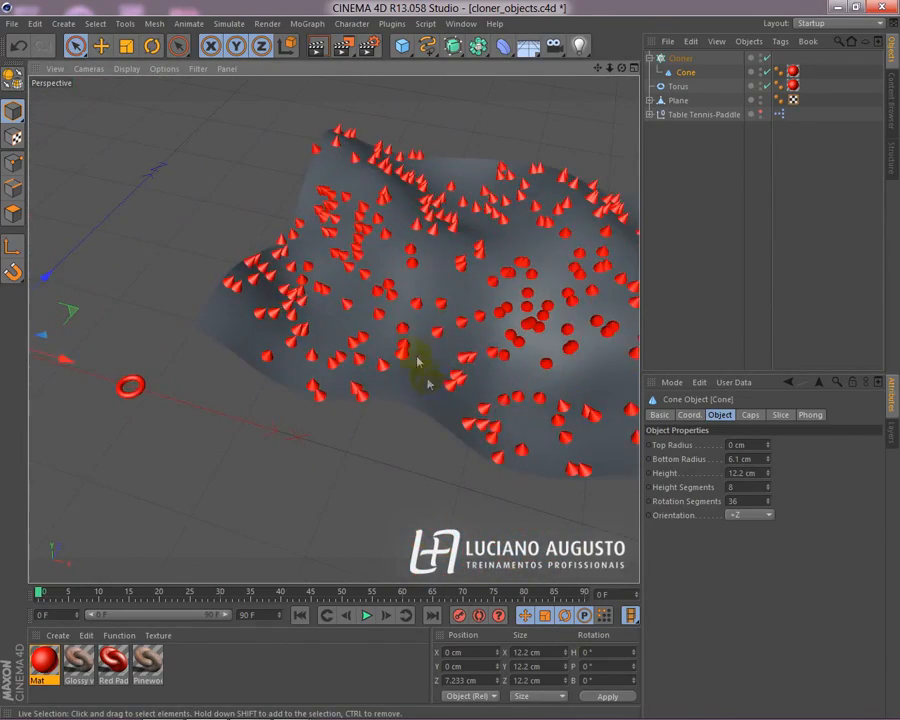
alt+drag(392, 340, 825, 263)
alt+drag(402, 500, 274, 381)
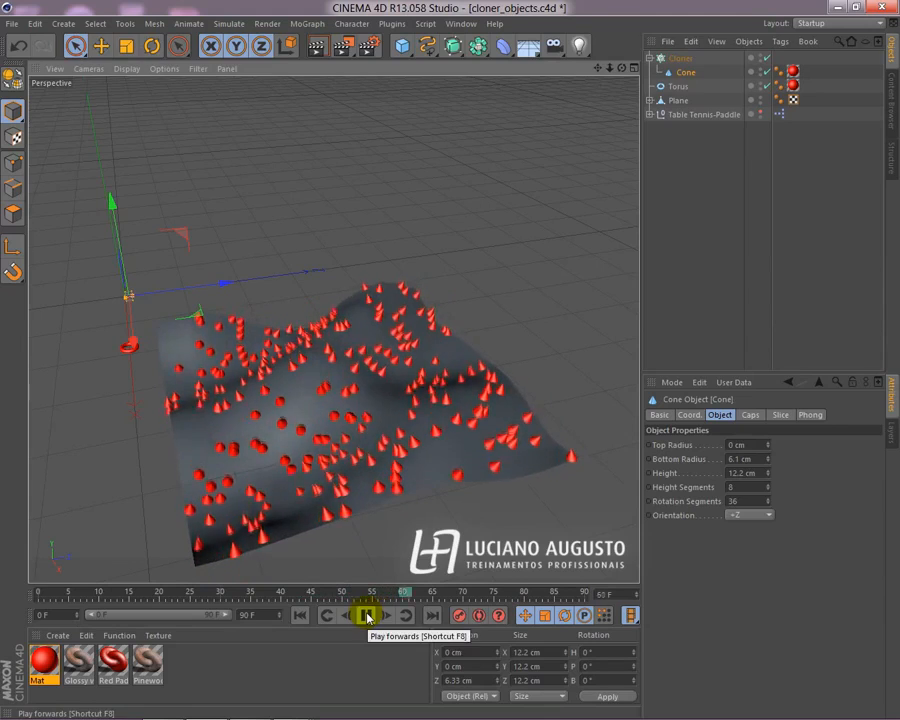
Step: Nest the torus under the Cloner above the cone, and inspect the mixed torus and cone clones
drag(684, 74, 683, 86)
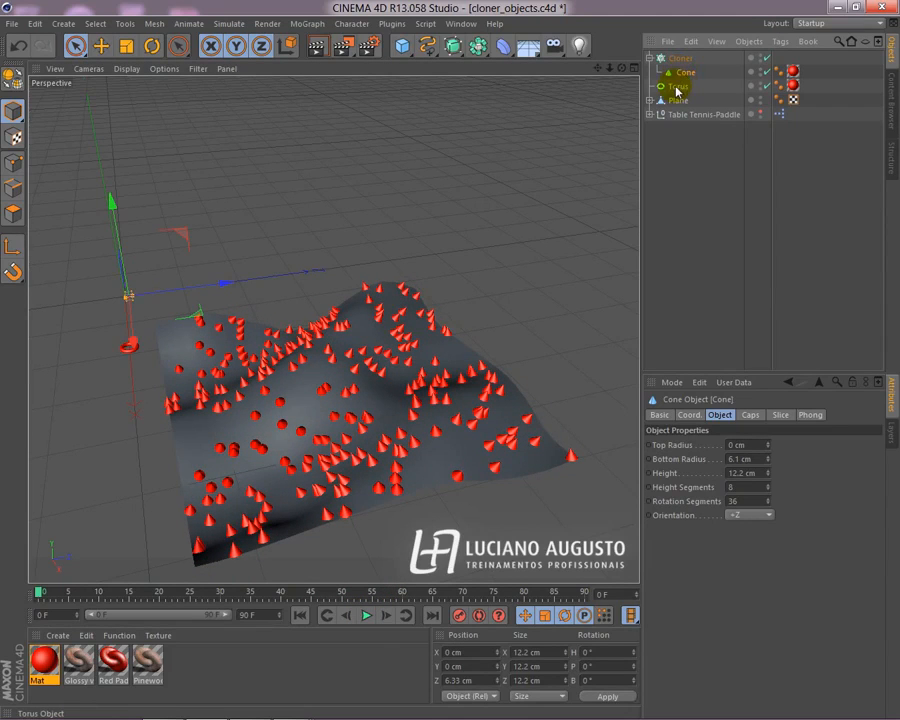
drag(689, 62, 688, 64)
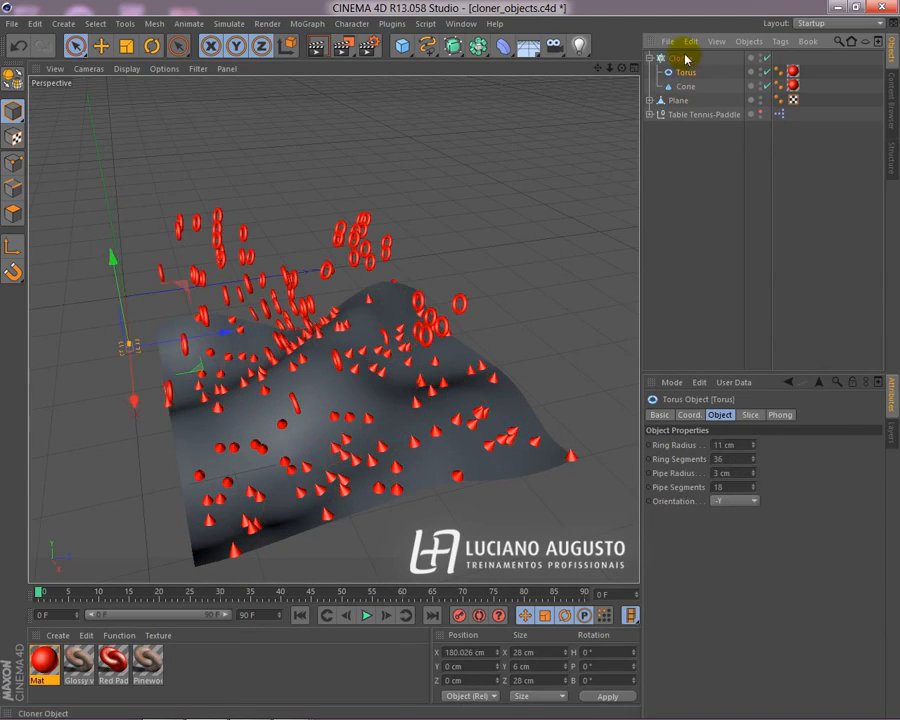
click(682, 58)
alt+drag(89, 337, 251, 288)
mouse_move(232, 437)
alt+mouse_down()
mouse_move(382, 321)
mouse_move(402, 327)
mouse_move(358, 346)
mouse_move(420, 420)
alt+mouse_up()
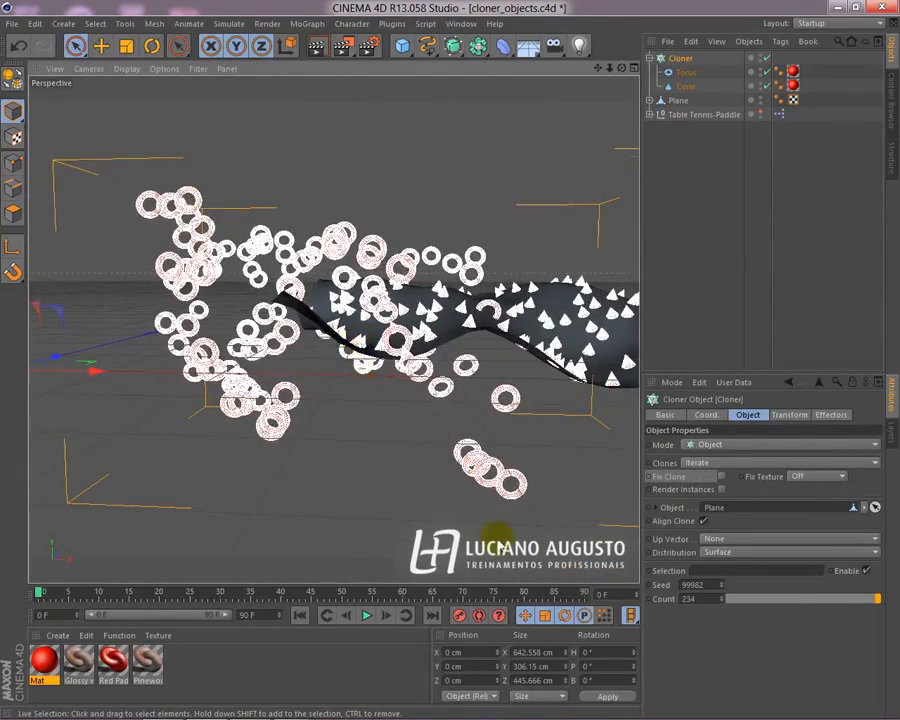
Step: Set the torus's X position to 0 cm so its clones sit on the plane's surface
click(685, 72)
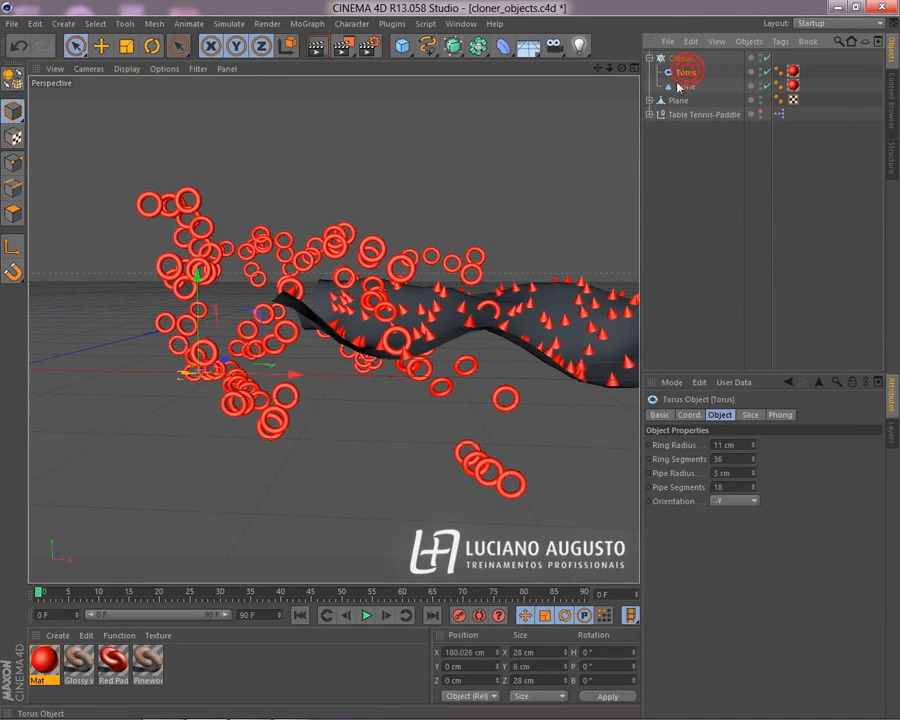
click(688, 415)
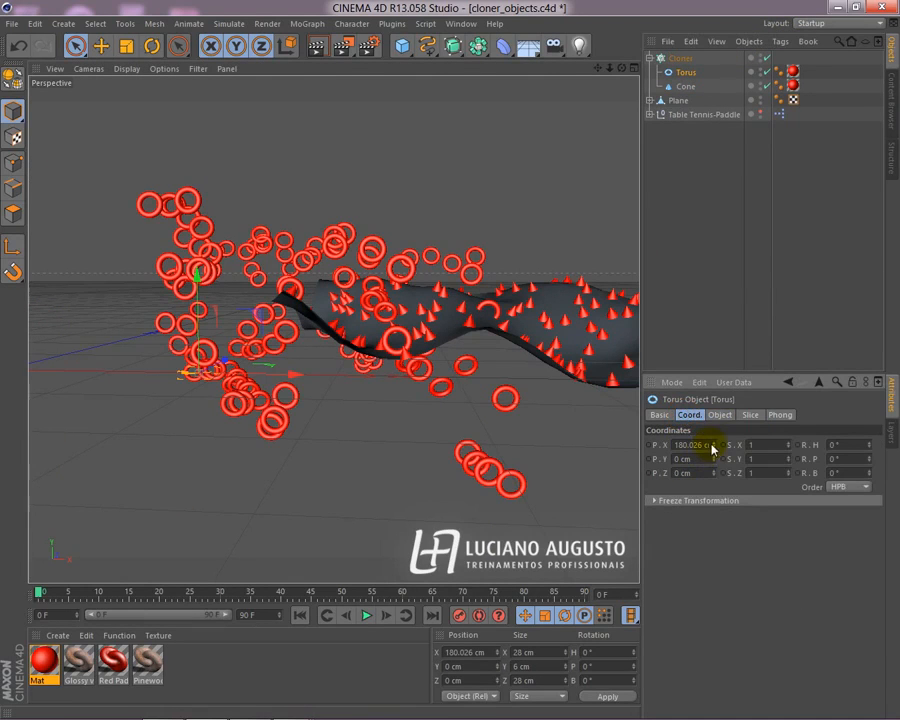
double_click(707, 445)
key(Return)
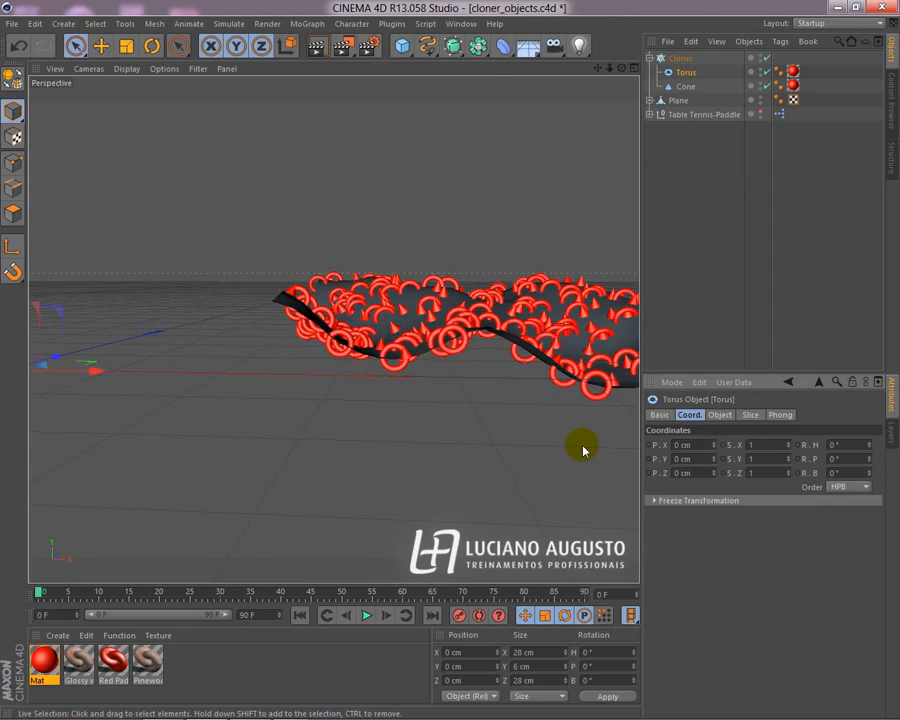
mouse_move(445, 250)
alt+mouse_down()
mouse_move(438, 215)
mouse_move(327, 295)
mouse_move(342, 321)
mouse_move(490, 305)
mouse_move(301, 297)
mouse_move(346, 368)
mouse_move(380, 338)
alt+mouse_up()
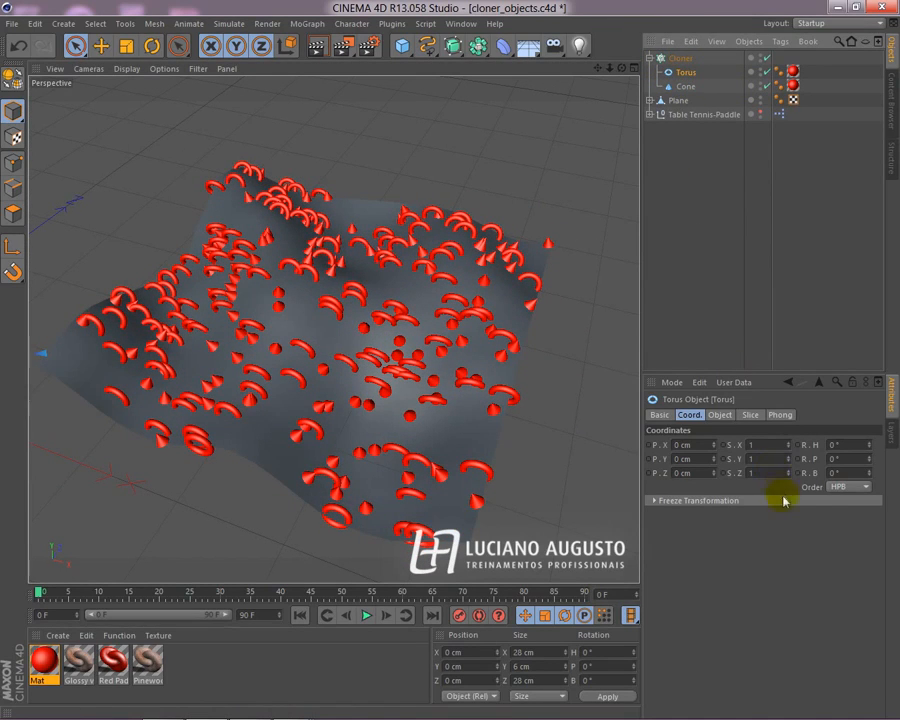
Step: Try the +Z orientation on the torus, and switch its orientation to -X
click(680, 58)
click(684, 72)
click(719, 414)
click(729, 501)
click(731, 571)
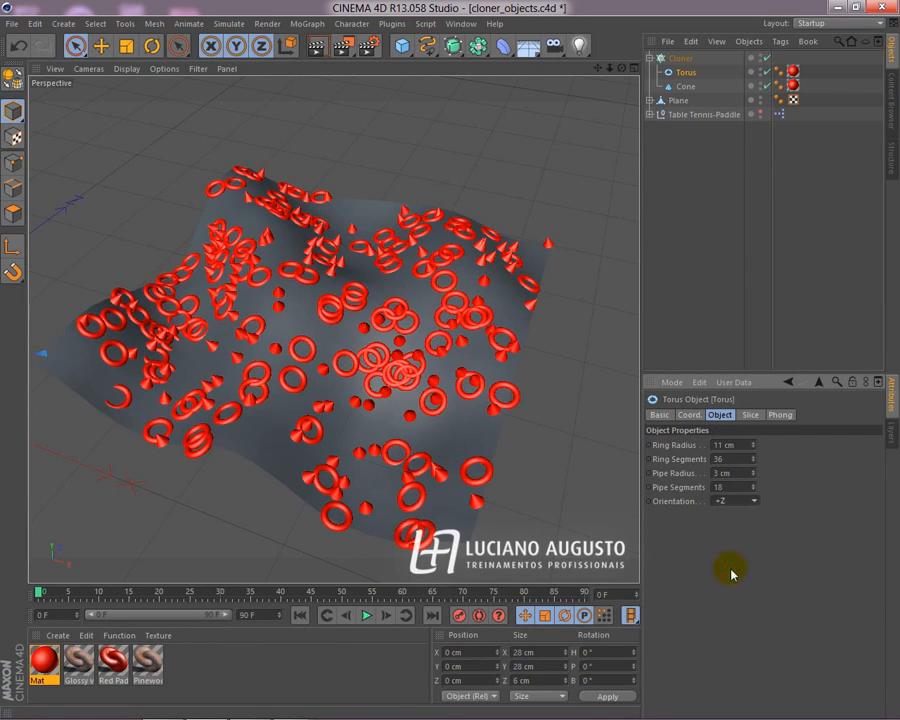
click(756, 502)
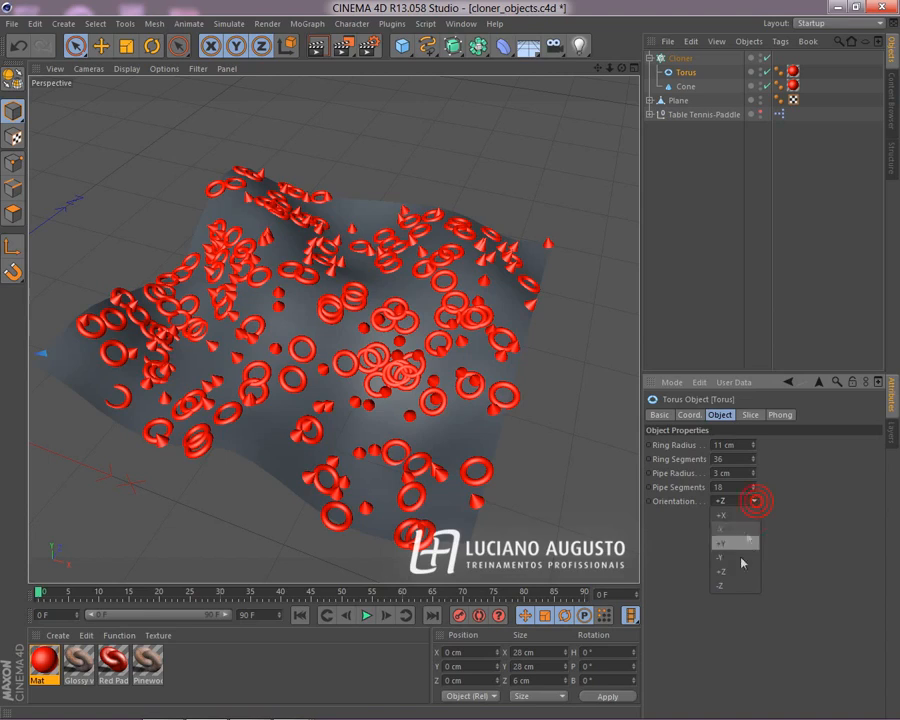
click(741, 530)
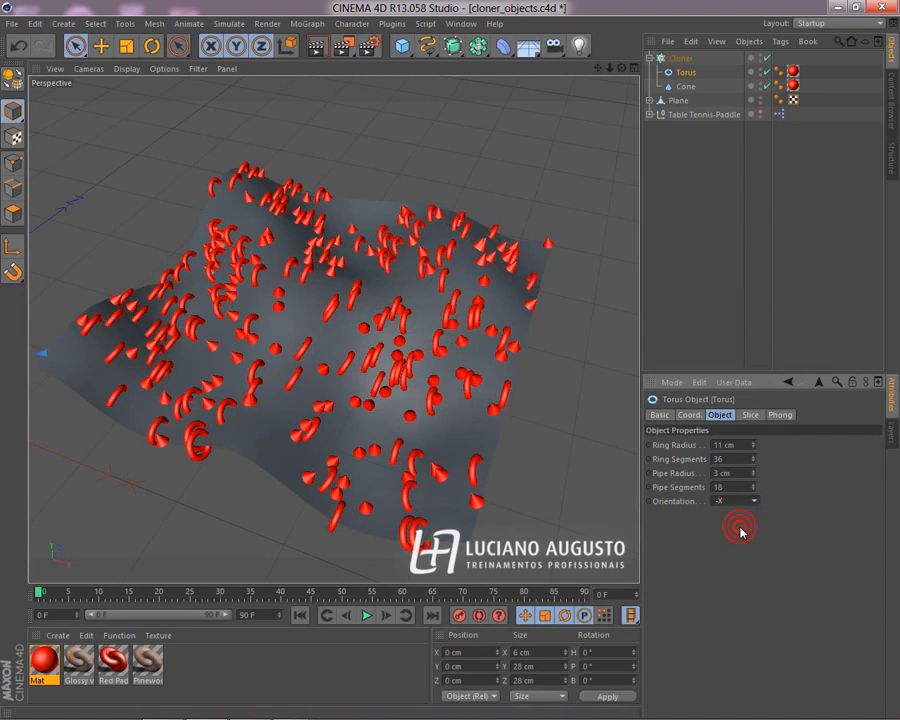
Step: Reduce the torus to a 4 cm ring radius and 2 cm pipe radius, and orient it to +Z
mouse_move(261, 488)
alt+mouse_down()
mouse_move(187, 532)
mouse_move(309, 455)
mouse_move(330, 455)
alt+mouse_up()
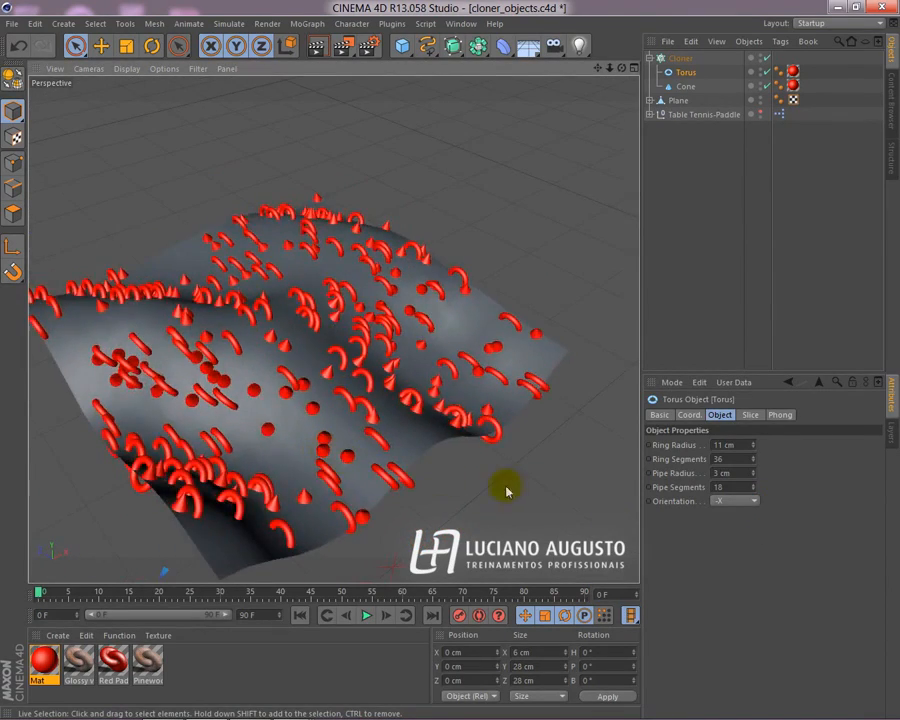
alt+right_drag(504, 488, 428, 482)
alt+middle_drag(428, 482, 484, 307)
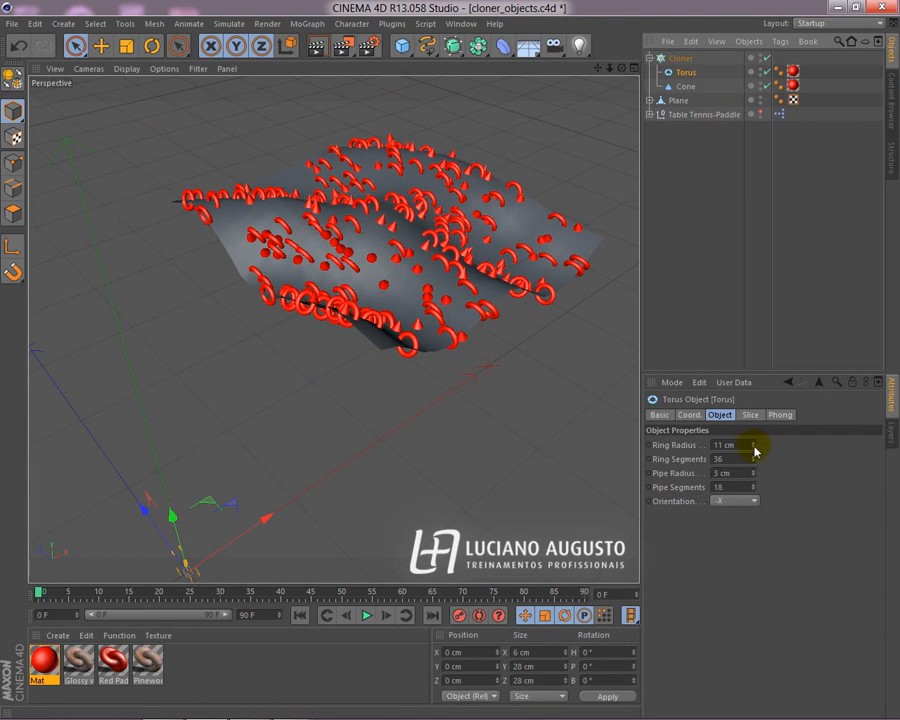
drag(755, 446, 755, 516)
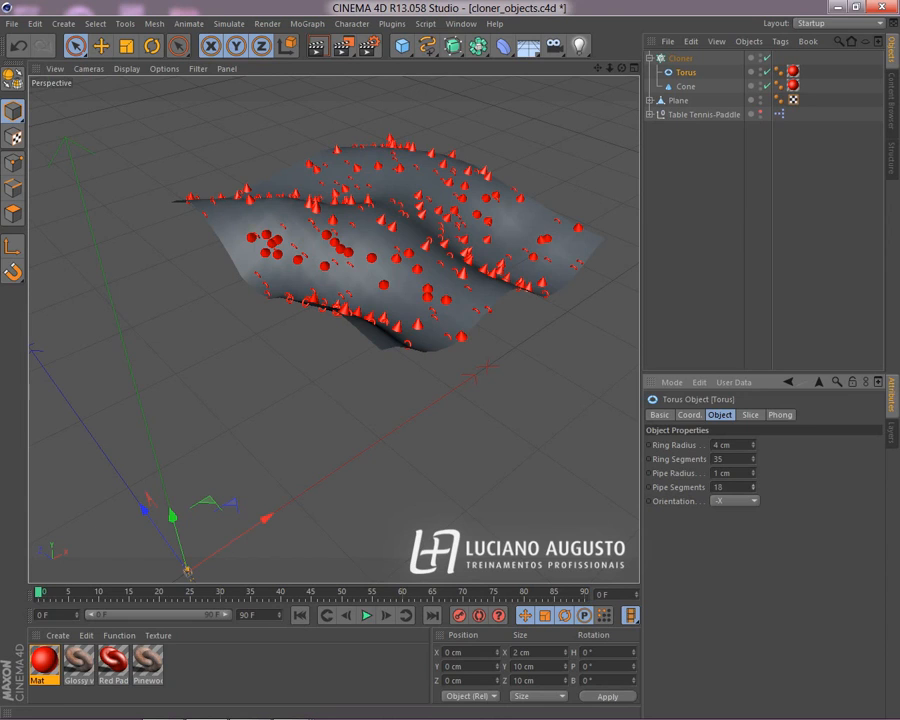
drag(754, 473, 754, 483)
mouse_move(540, 390)
alt+mouse_down()
mouse_move(514, 378)
mouse_move(452, 418)
mouse_move(438, 442)
mouse_move(487, 348)
alt+mouse_up()
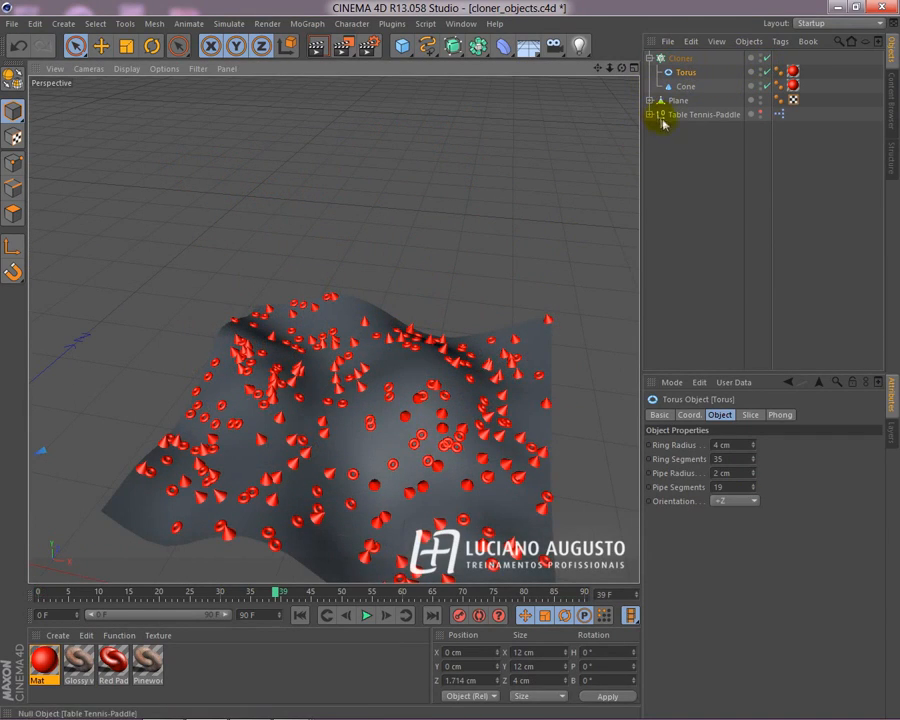
Step: Make the Table Tennis-Paddle visible in the viewport, bring it into view beside the plane, and select it
click(759, 112)
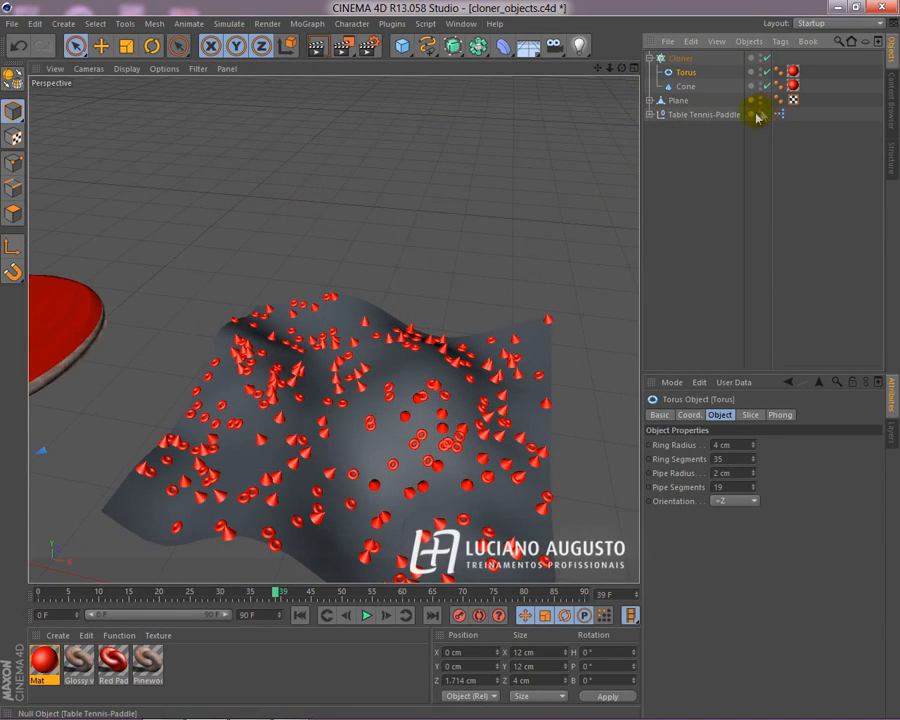
mouse_move(161, 317)
alt+mouse_down()
mouse_move(305, 400)
mouse_move(446, 343)
mouse_move(404, 378)
alt+mouse_up()
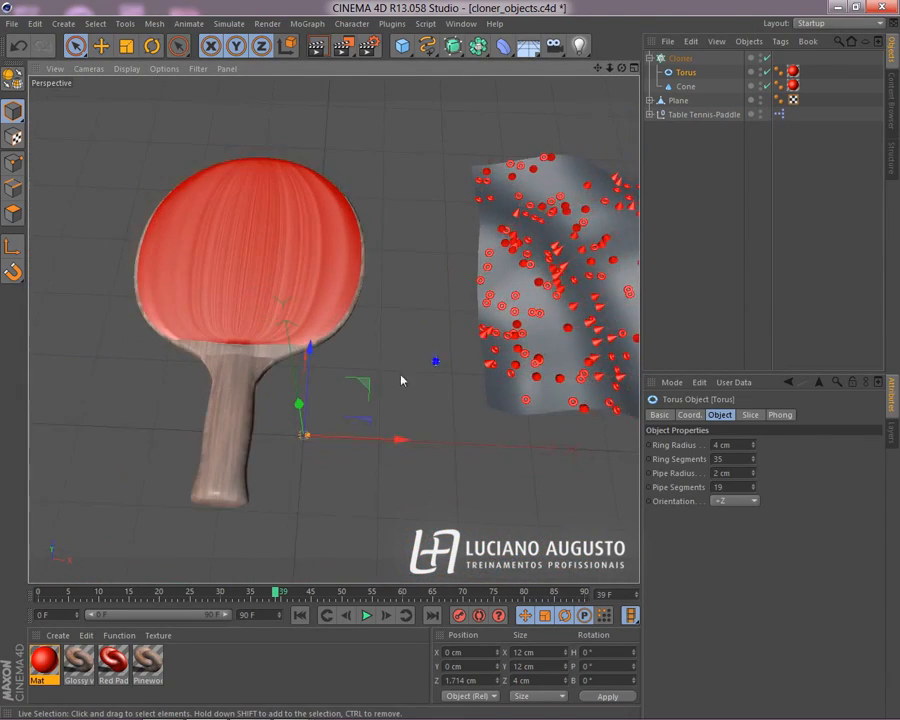
click(700, 114)
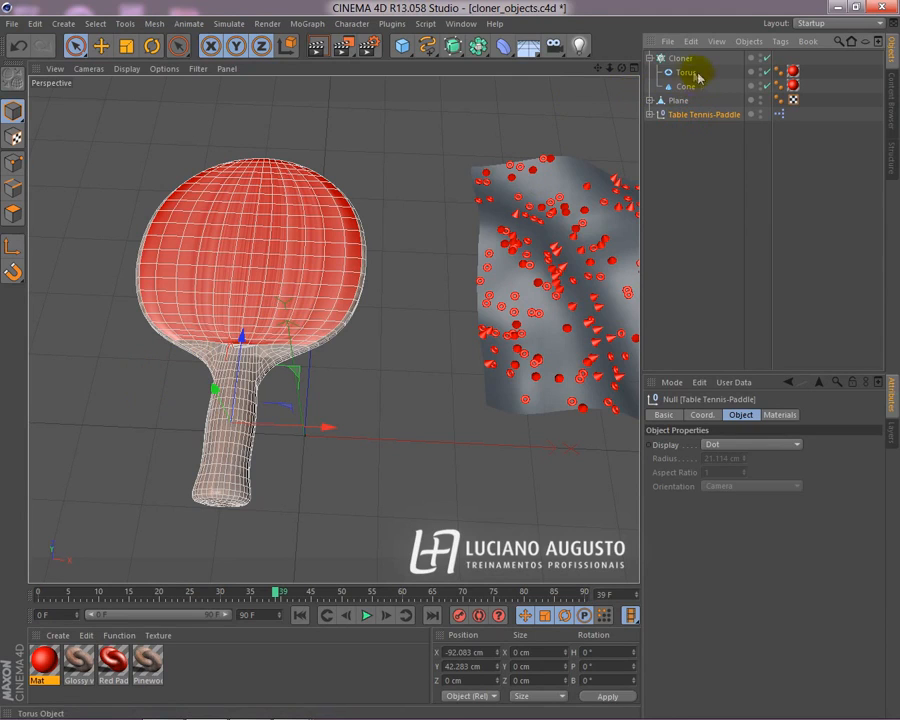
Step: Move the Paddle HN object out of the Table Tennis-Paddle null to the top level of the hierarchy
click(686, 74)
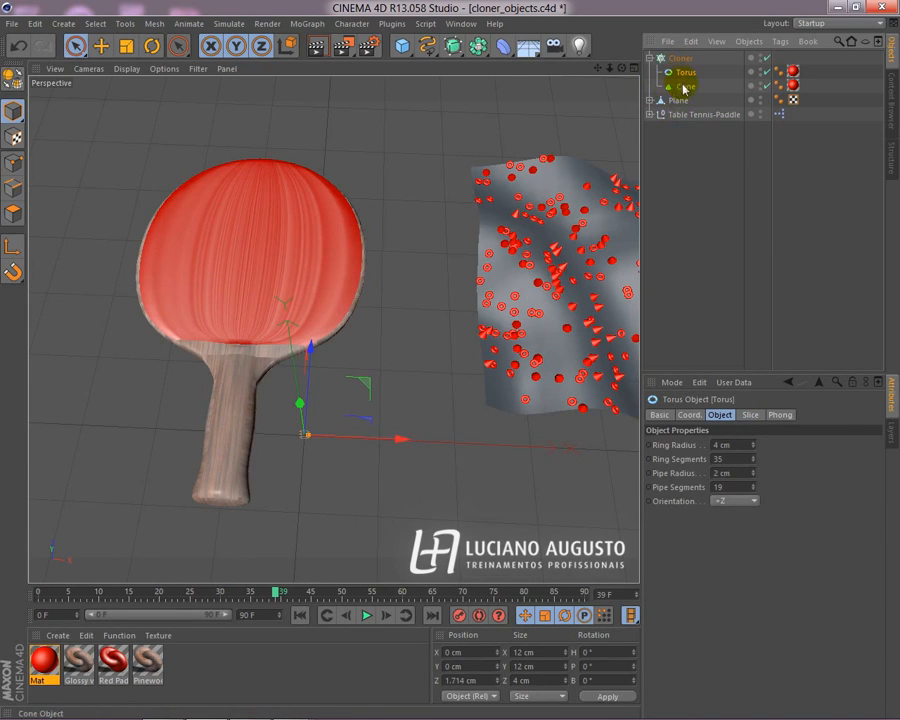
click(676, 59)
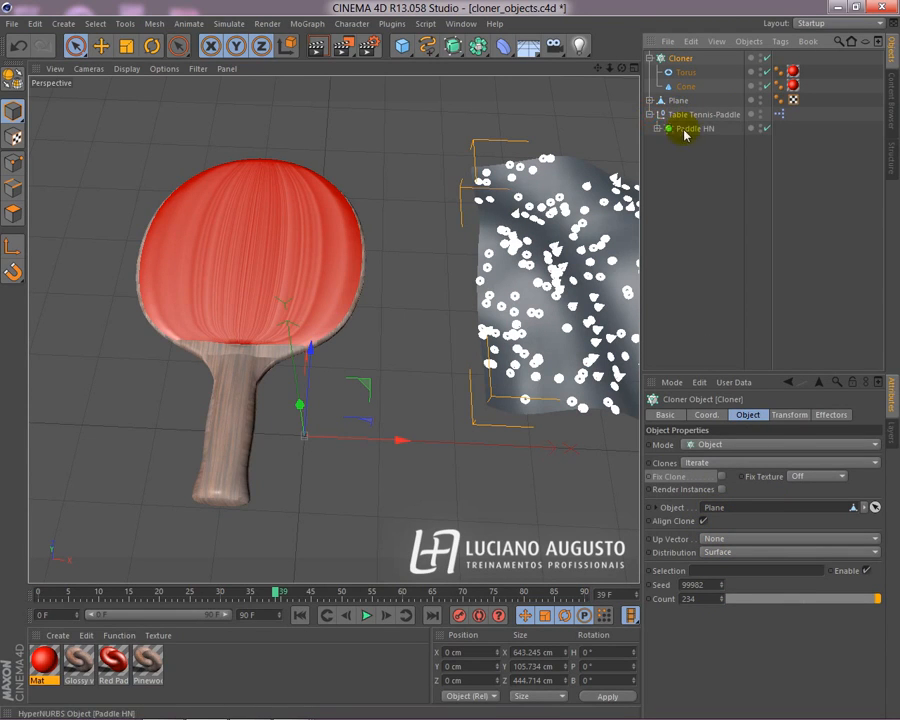
click(688, 129)
drag(688, 129, 679, 121)
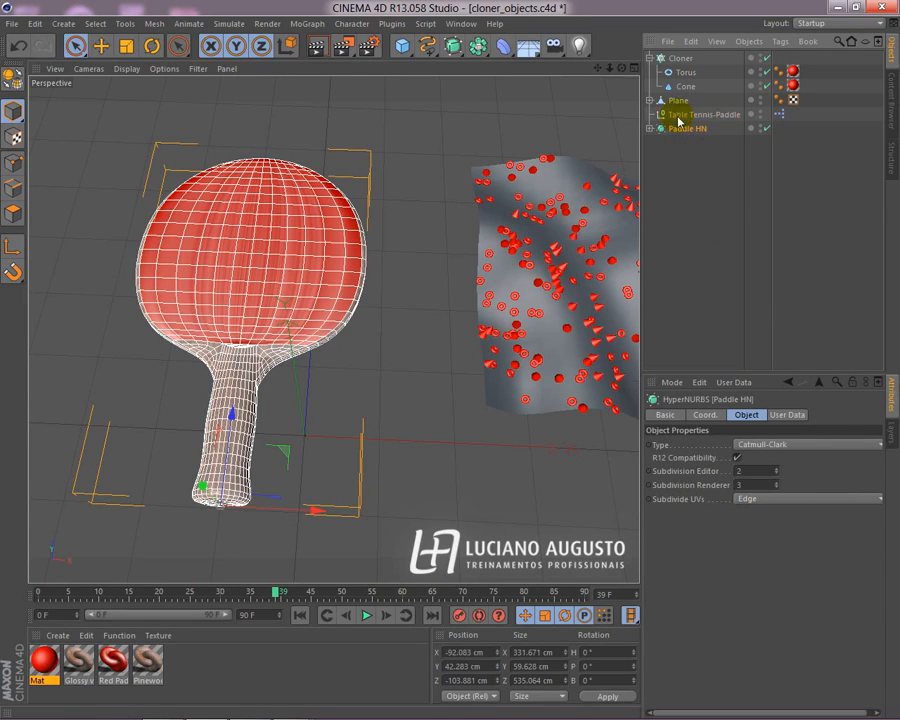
Step: Assign Paddle HN as the Cloner's target object, and inspect the clones scattered over the paddle's head and handle
click(681, 61)
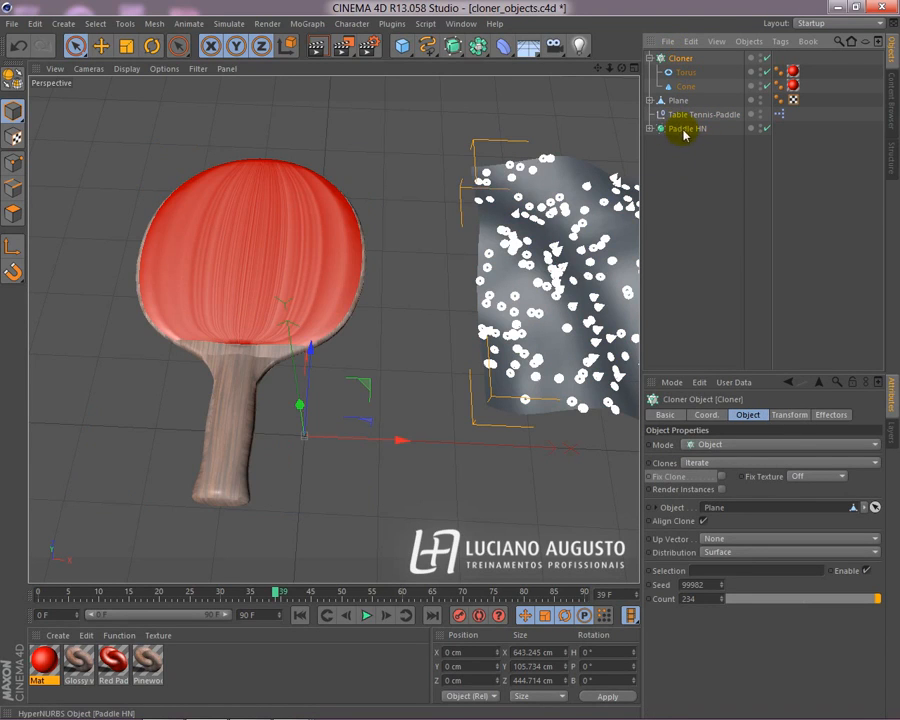
drag(723, 511, 723, 510)
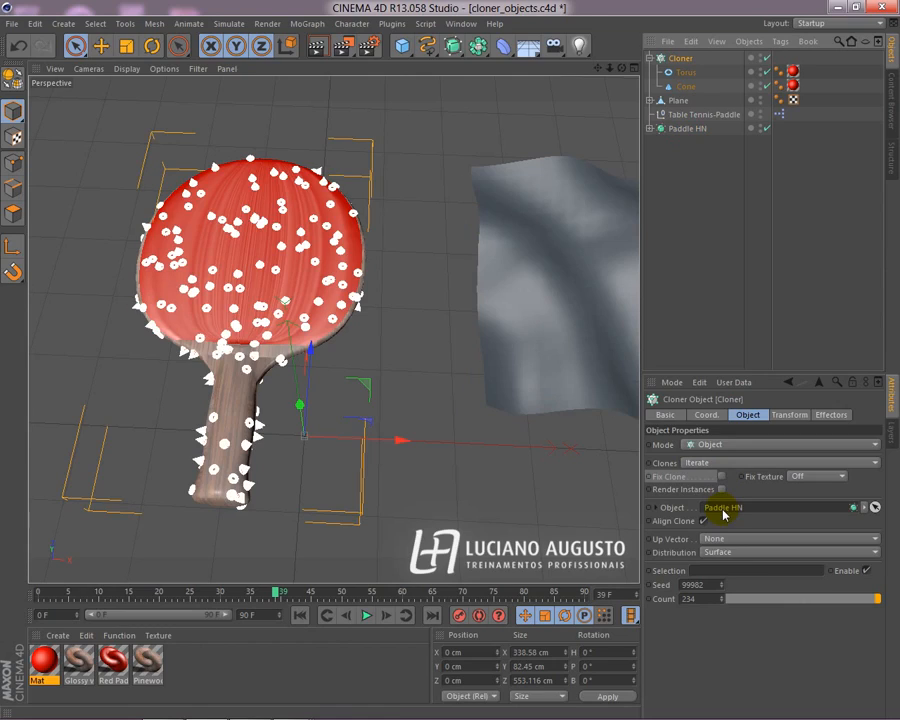
click(418, 380)
alt+drag(231, 422, 364, 428)
alt+right_drag(364, 428, 482, 452)
alt+drag(368, 449, 603, 169)
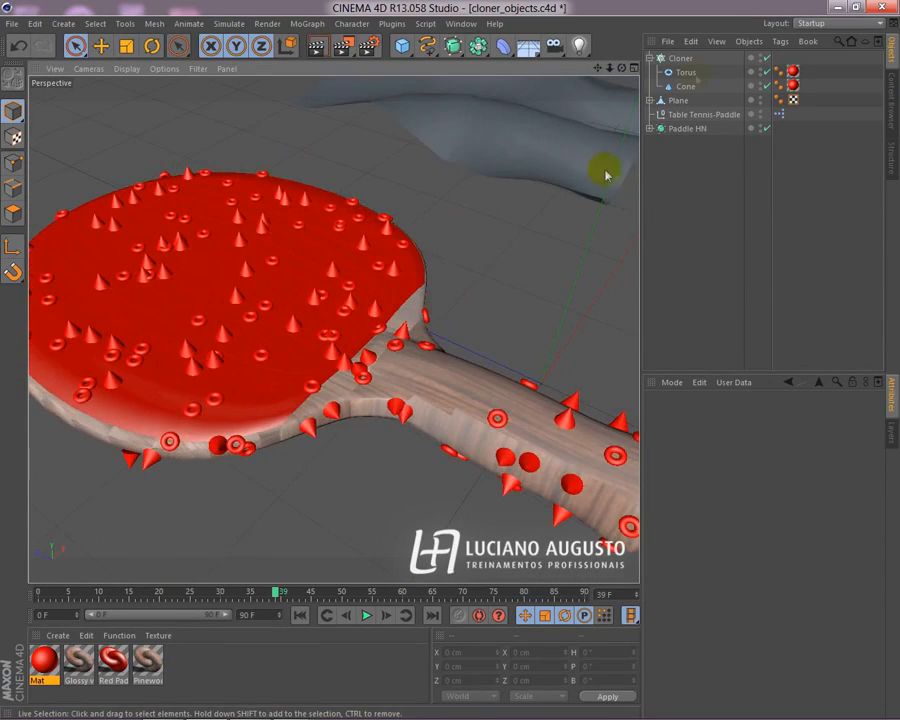
Step: Set the Cloner's distribution to Vertex, and inspect the clones placed on the paddle's points
click(688, 86)
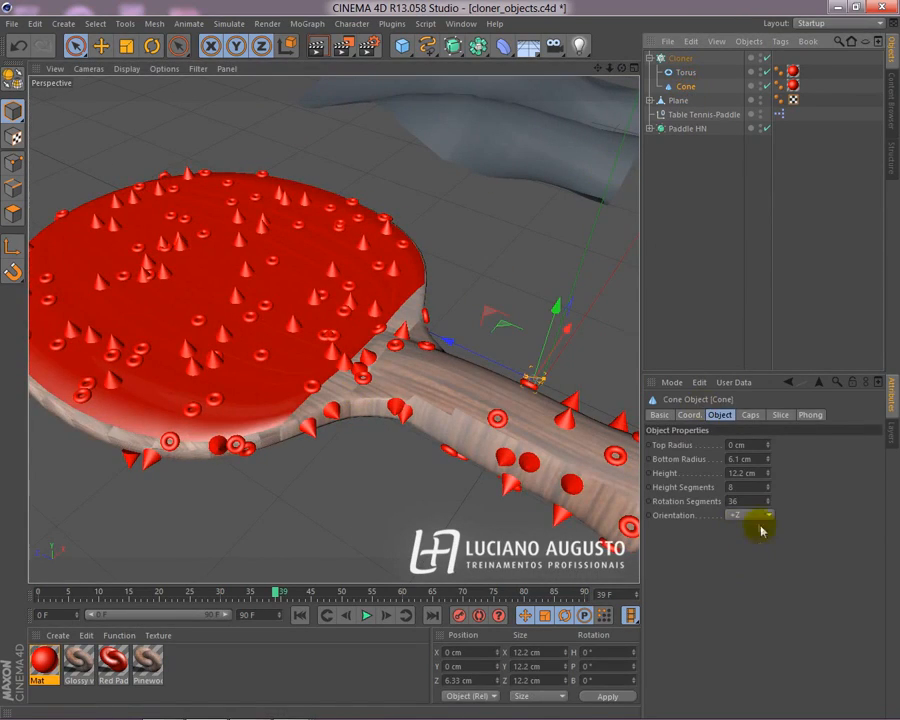
click(682, 59)
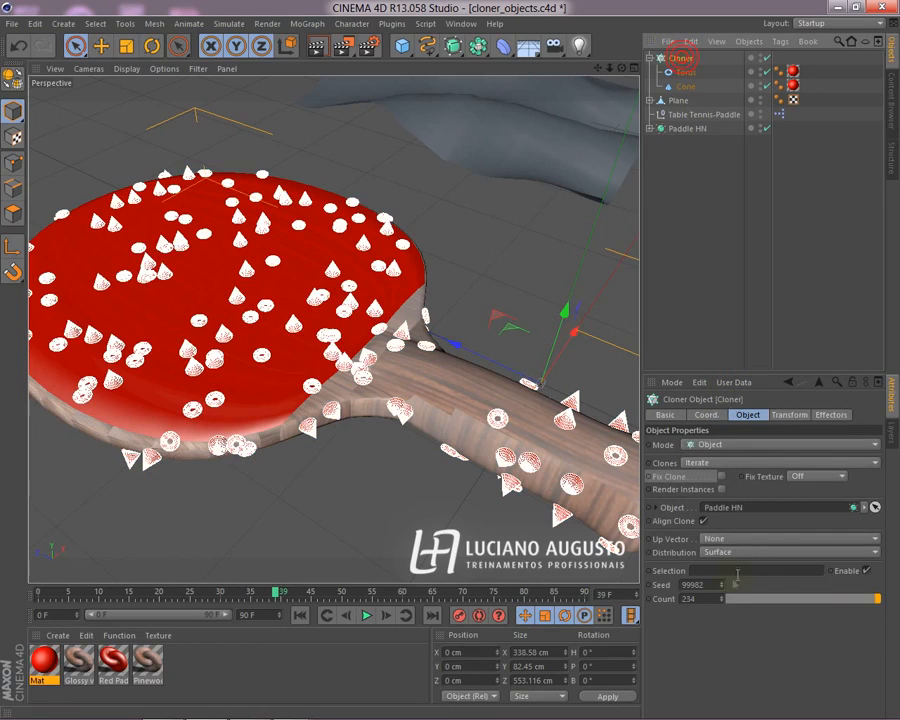
click(724, 552)
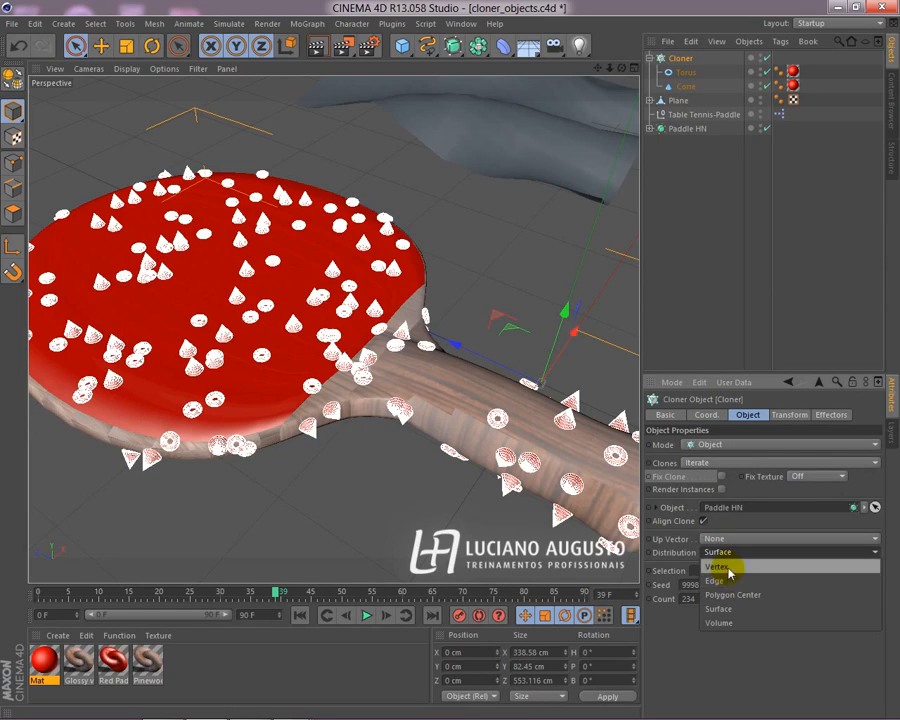
click(725, 566)
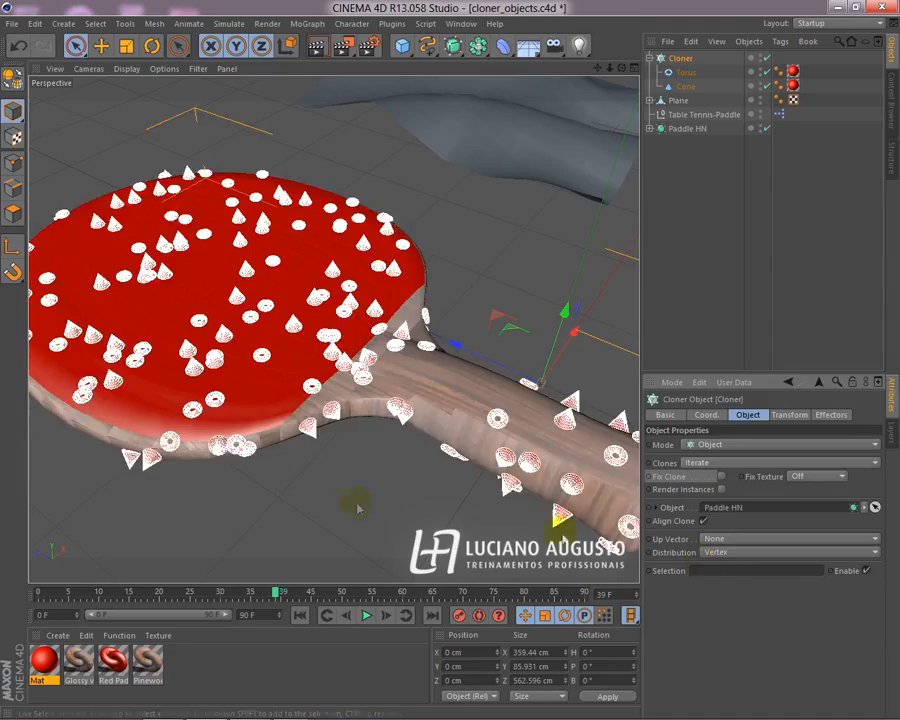
click(498, 307)
scroll(482, 370, up, 2)
alt+drag(482, 369, 412, 376)
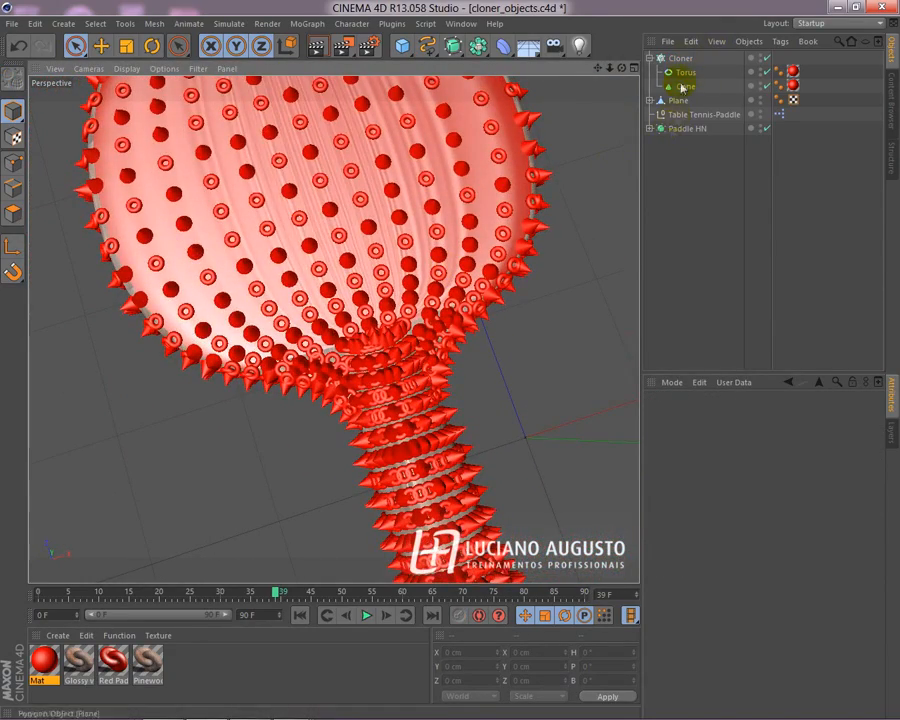
Step: Take the torus out of the Cloner so only cones are cloned, and examine the paddle from several sides
drag(685, 77, 689, 169)
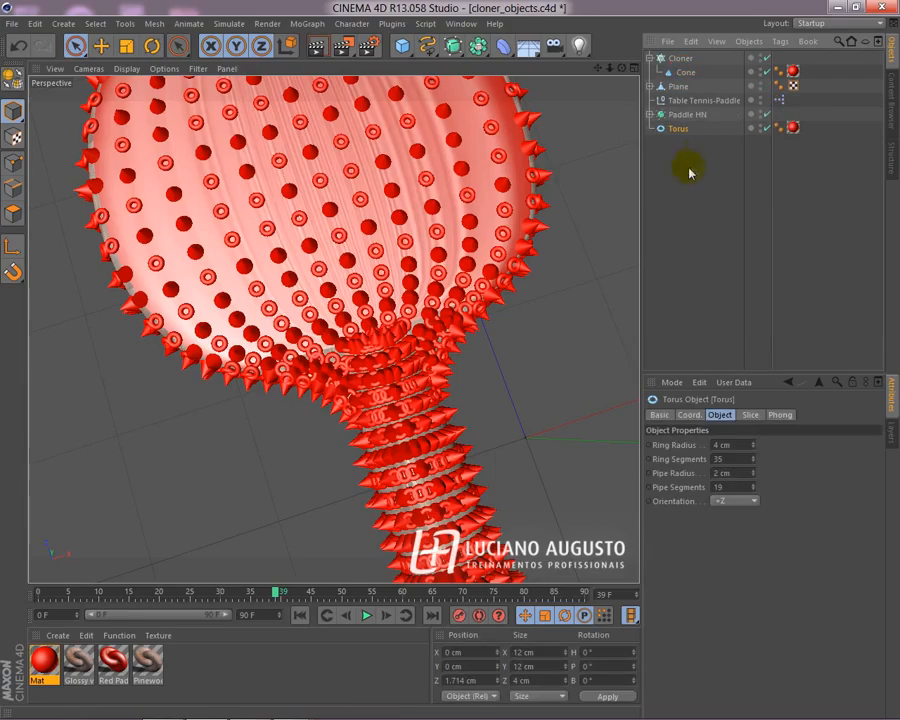
alt+drag(233, 488, 203, 440)
alt+right_drag(492, 432, 282, 431)
mouse_move(349, 462)
alt+mouse_down()
mouse_move(394, 306)
mouse_move(400, 452)
mouse_move(360, 252)
mouse_move(330, 334)
mouse_move(603, 191)
mouse_move(250, 352)
mouse_move(327, 328)
mouse_move(211, 317)
mouse_move(565, 342)
mouse_move(322, 326)
mouse_move(268, 428)
mouse_move(321, 335)
mouse_move(526, 247)
mouse_move(458, 392)
alt+mouse_up()
mouse_move(355, 433)
alt+mouse_down()
mouse_move(351, 490)
mouse_move(336, 372)
alt+mouse_up()
mouse_move(311, 428)
alt+mouse_down()
mouse_move(402, 412)
mouse_move(341, 432)
alt+mouse_up()
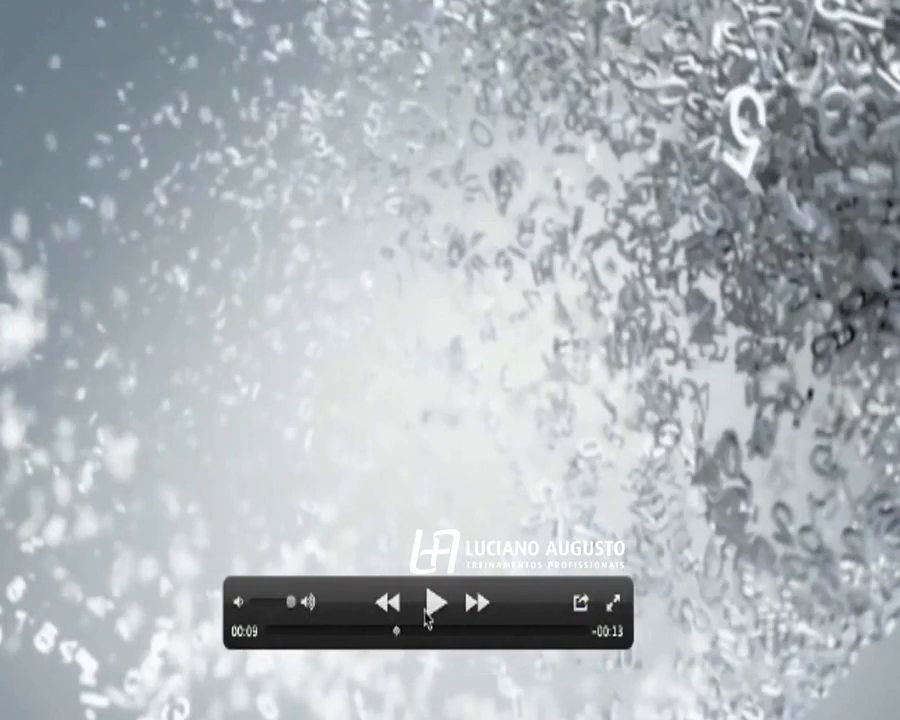
Step: Rewind the reference animation in the video player and replay the part where the numbers form a head
drag(389, 638, 372, 632)
click(432, 604)
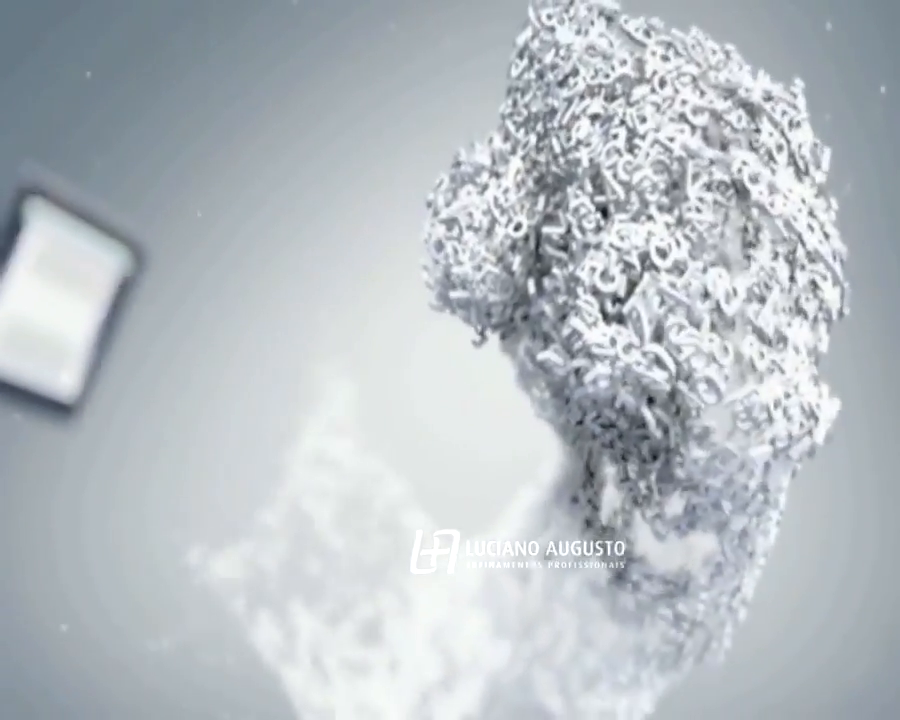
mouse_move(438, 624)
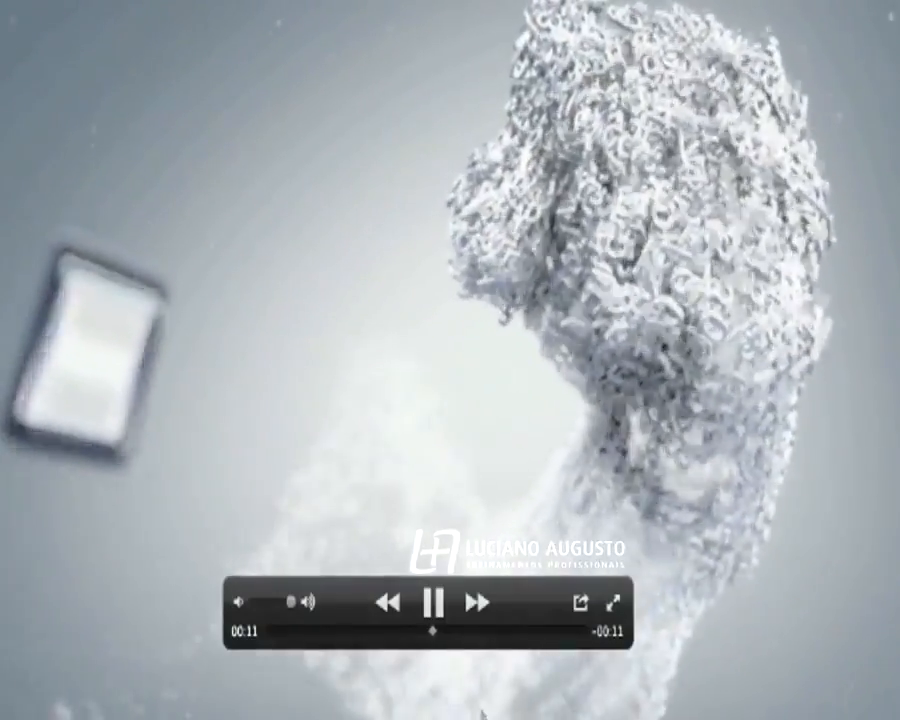
click(435, 605)
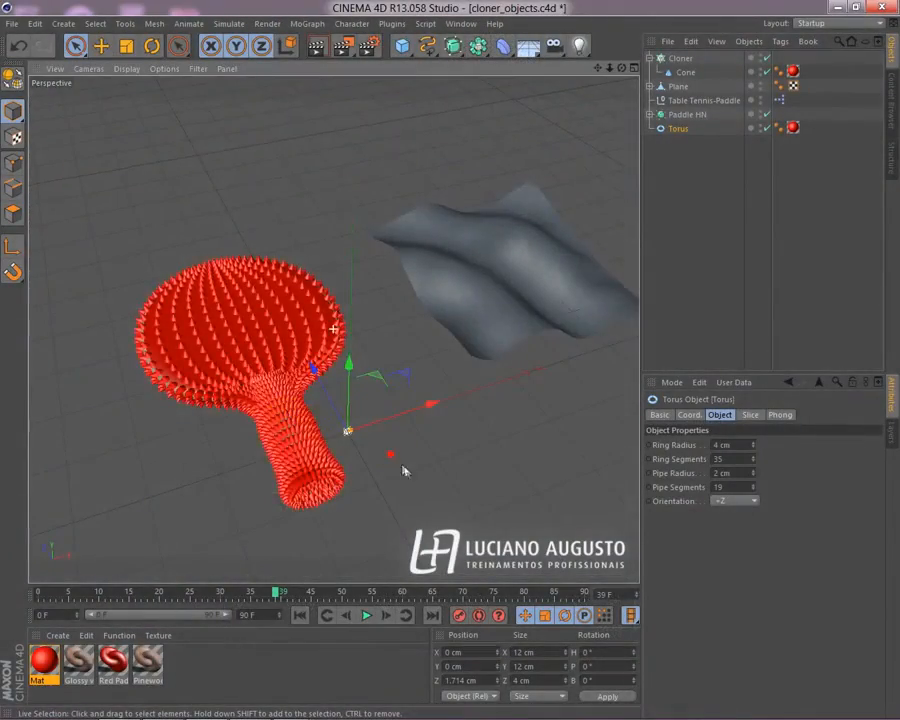
alt+drag(400, 524, 316, 495)
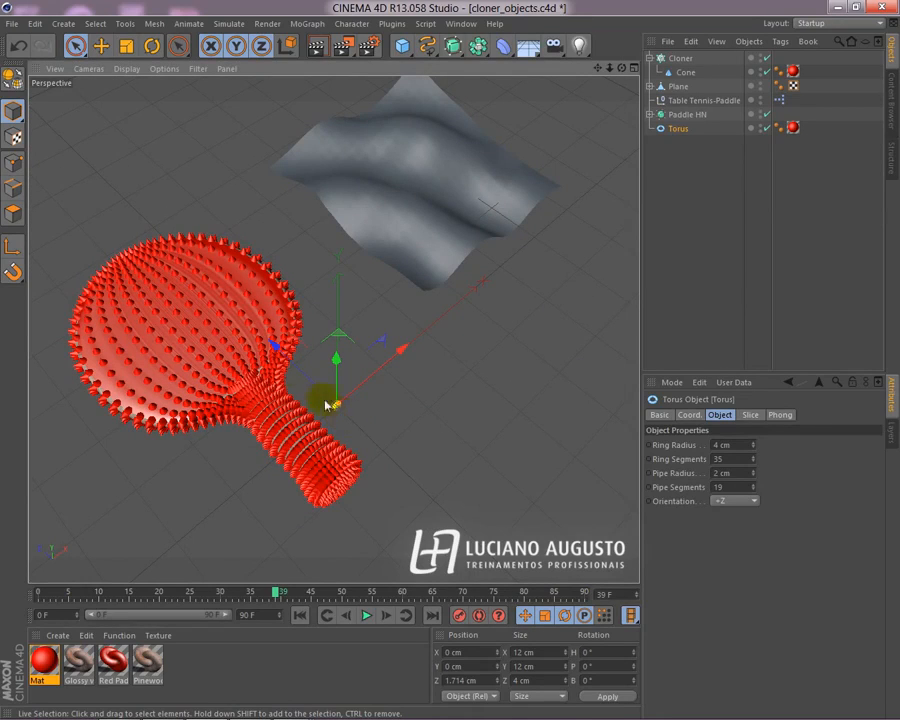
alt+drag(210, 447, 159, 437)
alt+drag(214, 425, 270, 397)
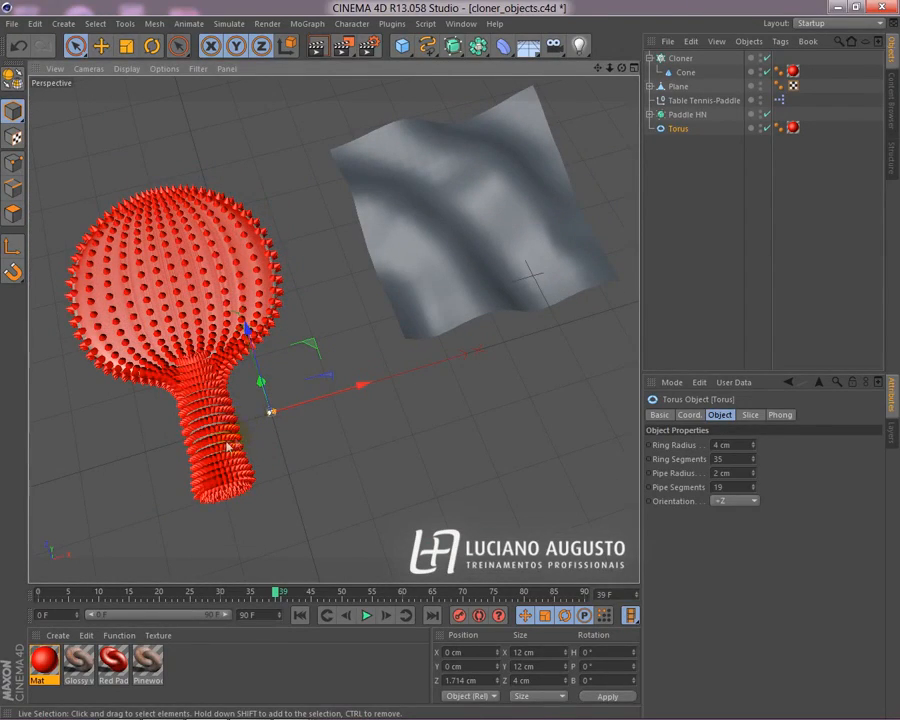
alt+drag(129, 435, 238, 398)
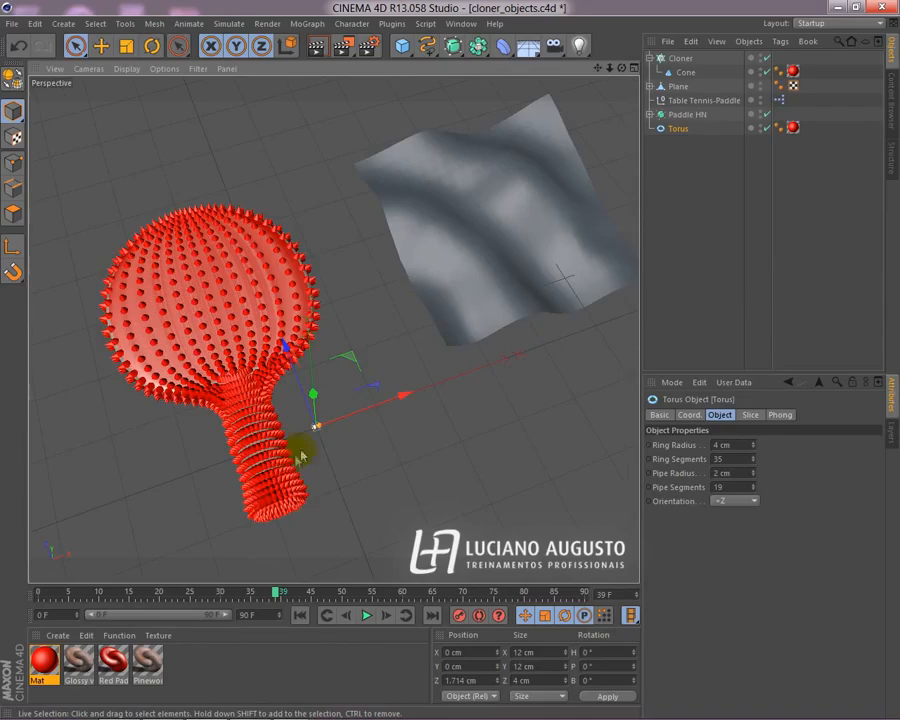